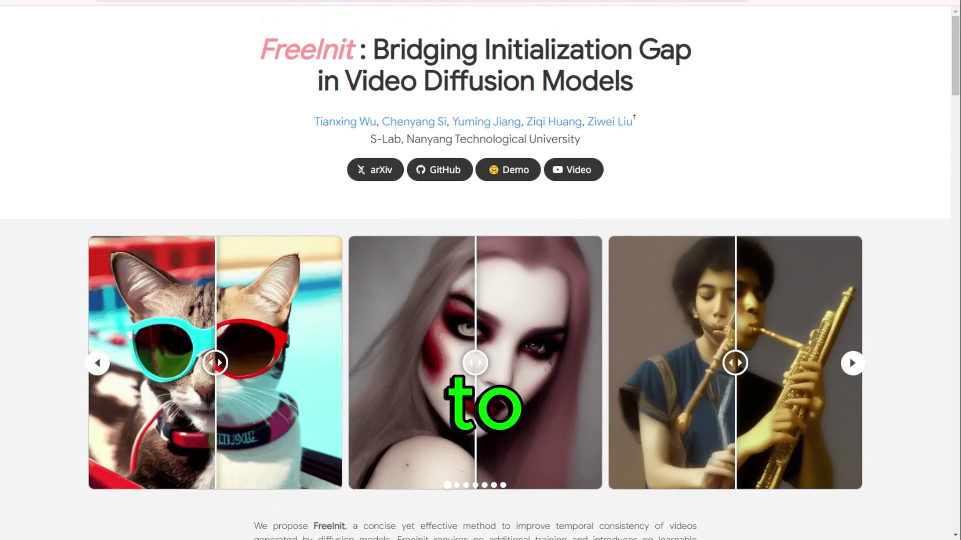
Step: Scroll down and page the AnimateDiff comparisons through the corgi drummer, ashtray and koala piano examples
scroll(475, 270, down, 9)
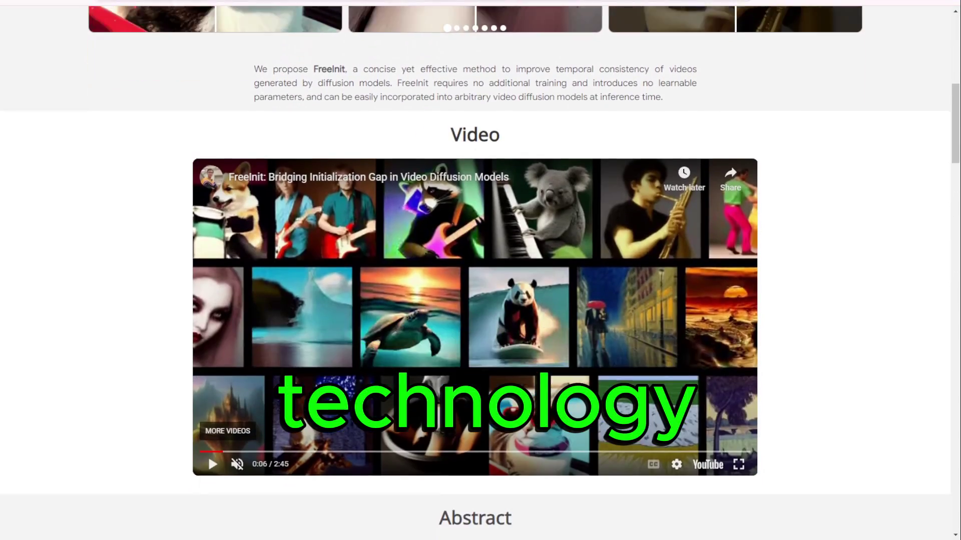
scroll(475, 270, down, 14)
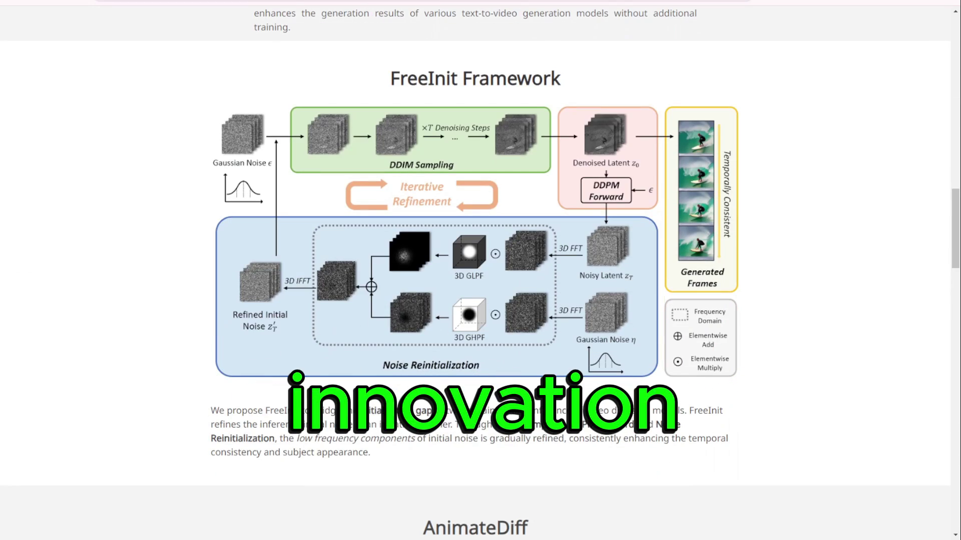
scroll(476, 270, down, 9)
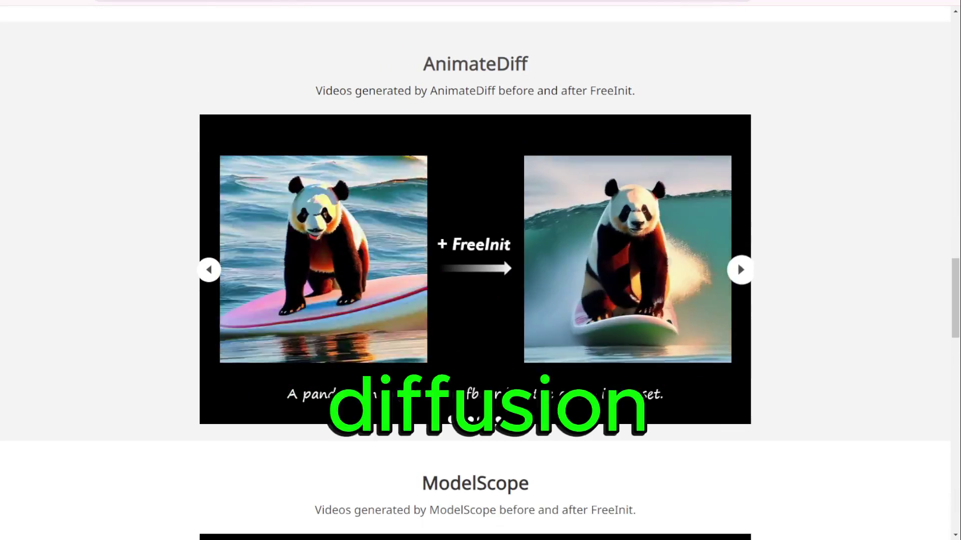
click(741, 270)
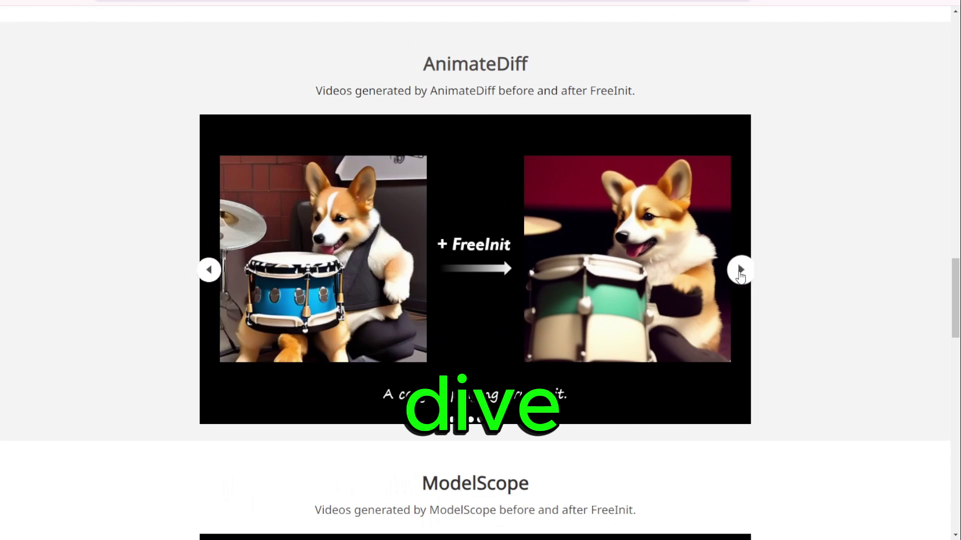
click(740, 270)
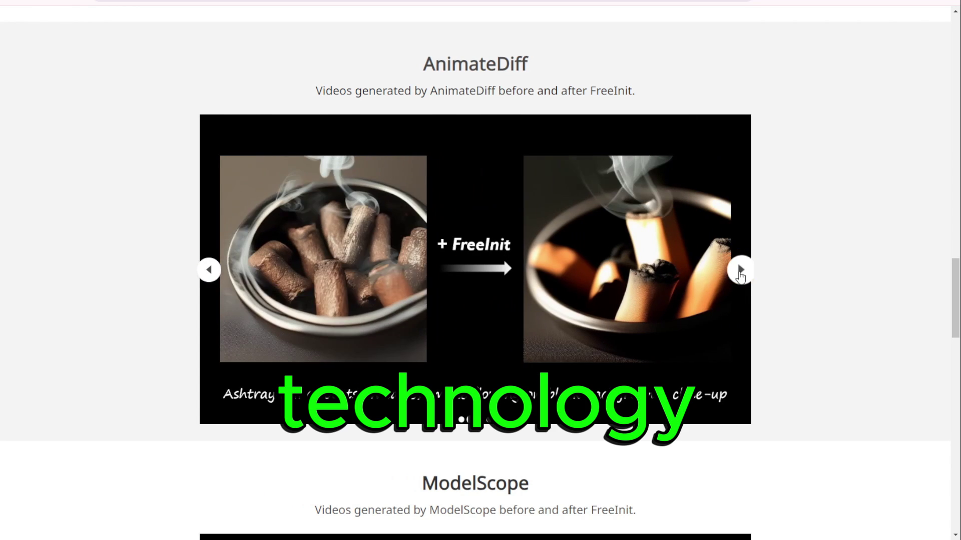
click(740, 270)
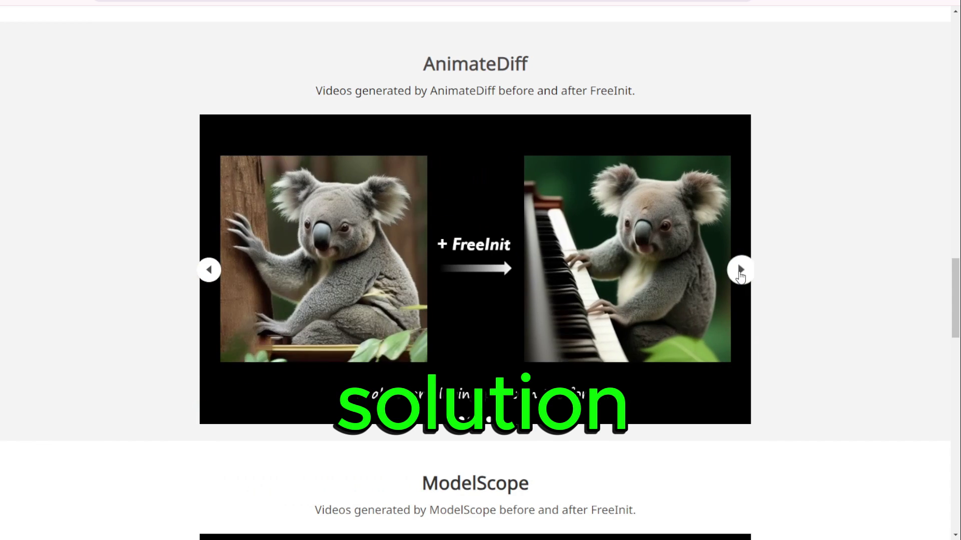
Step: Advance the ModelScope comparisons to the astronaut and rainy-street painting, then the VideoCrafter ones past the turtle
scroll(740, 274, down, 8)
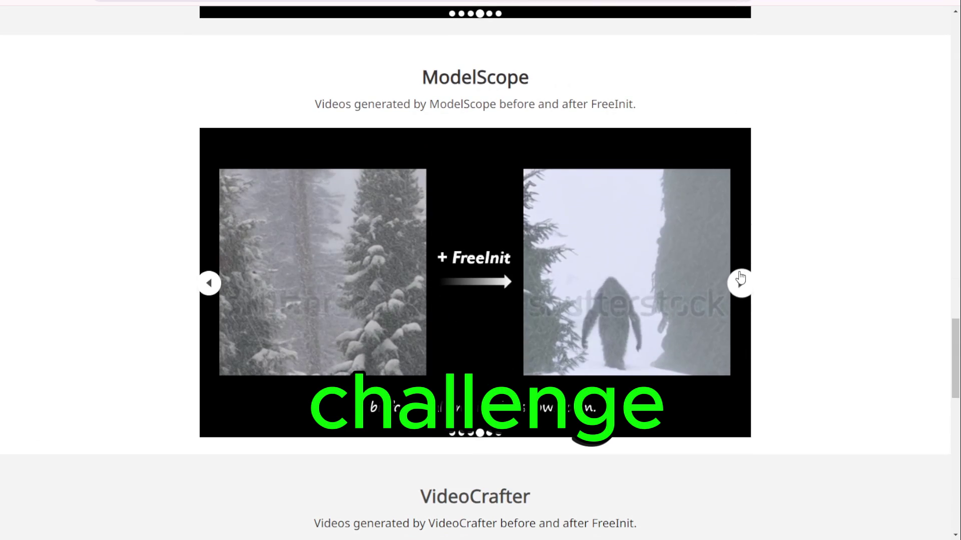
click(740, 278)
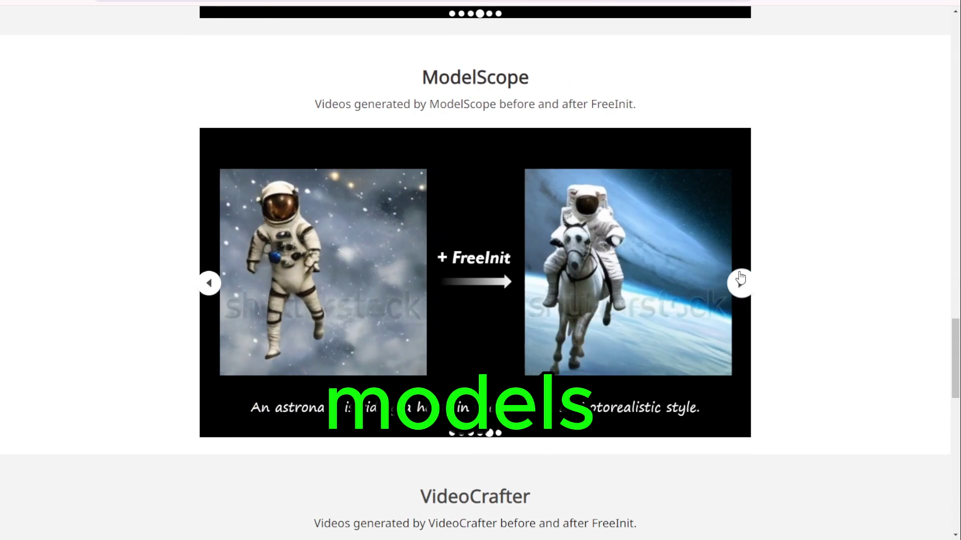
click(740, 277)
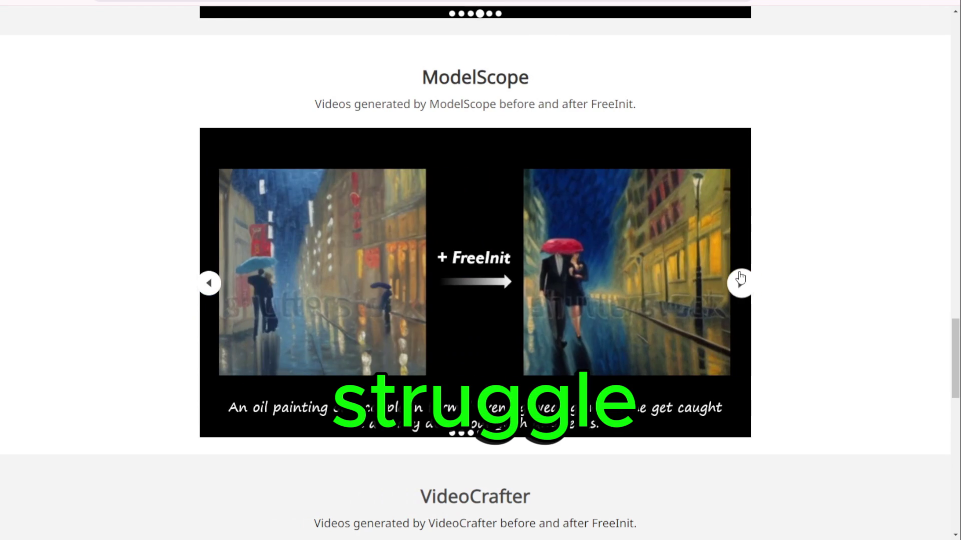
scroll(740, 278, down, 8)
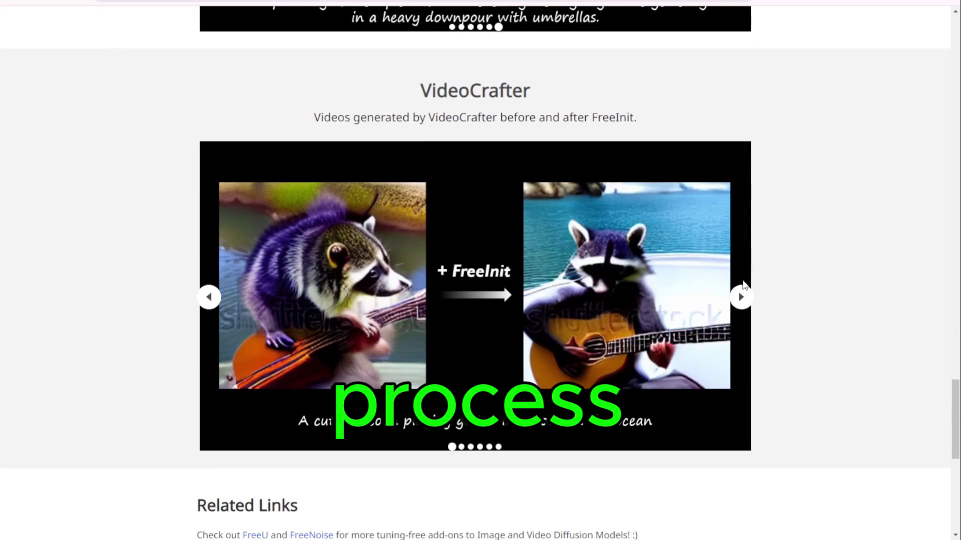
click(741, 297)
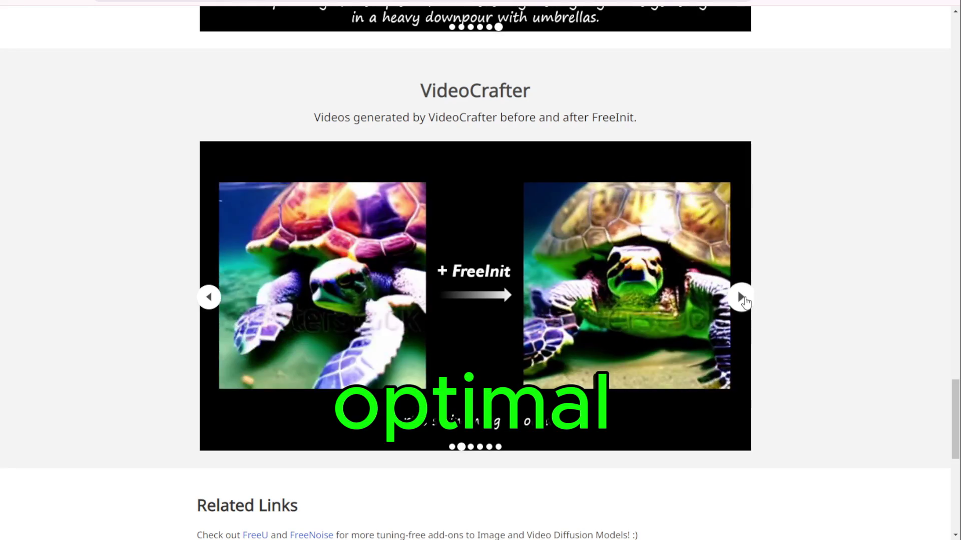
click(744, 299)
Step: Advance VideoCrafter to the snowy-mountain comparison and start the FreeInit overview video
click(743, 298)
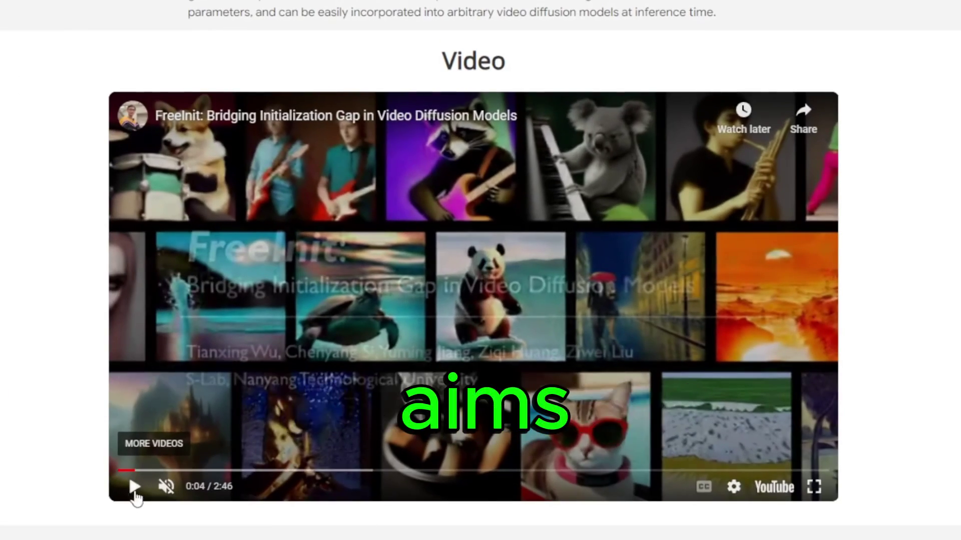
click(134, 486)
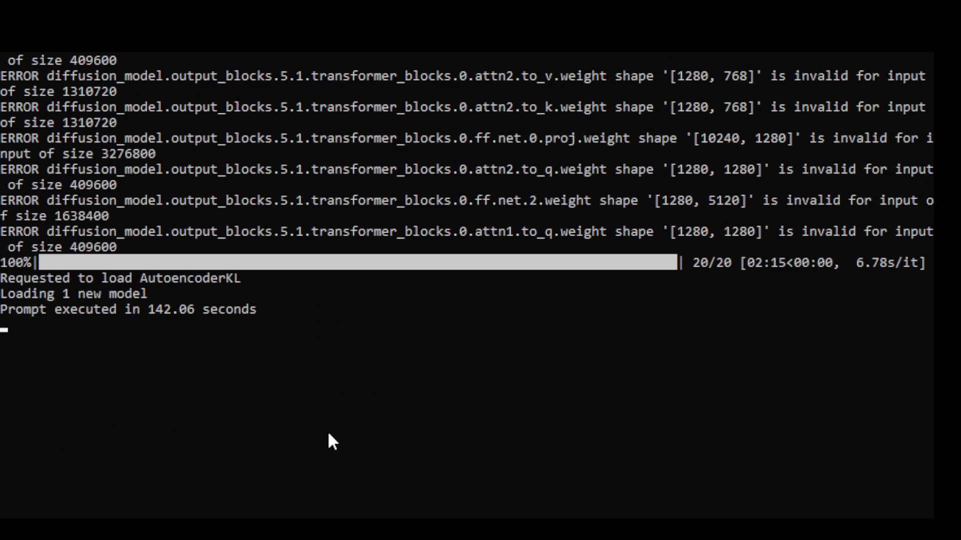
Step: Scroll the console log to compare 'Prompt executed in' times: 878.73 s versus 142.06 s
scroll(217, 230, down, 4)
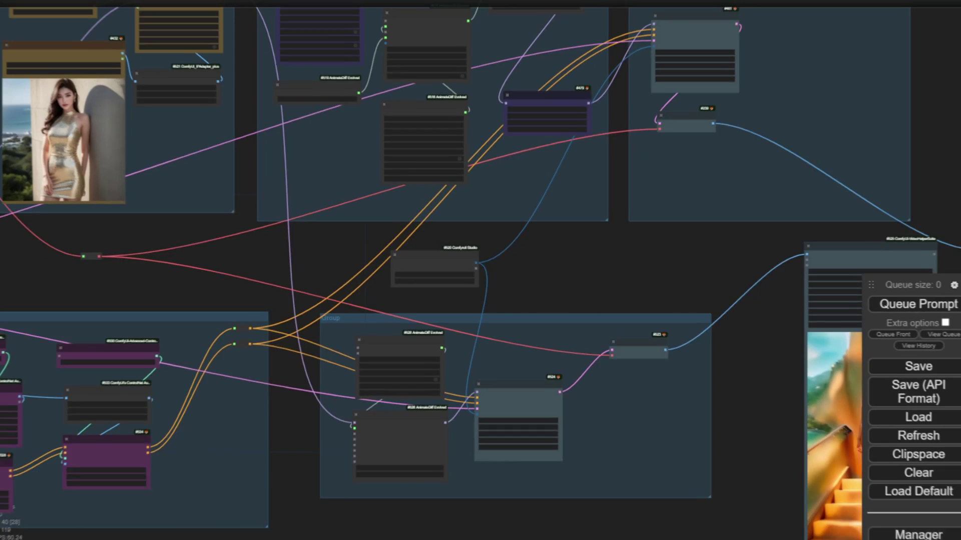
scroll(562, 285, down, 3)
scroll(500, 352, up, 5)
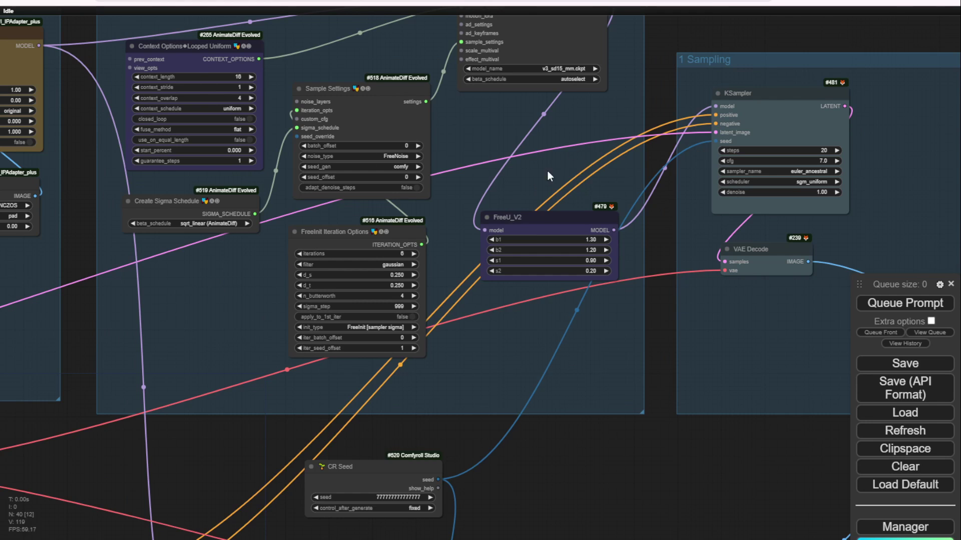
Step: Paste a copy of the AnimateDiff Loader into empty canvas space
drag(655, 73, 660, 181)
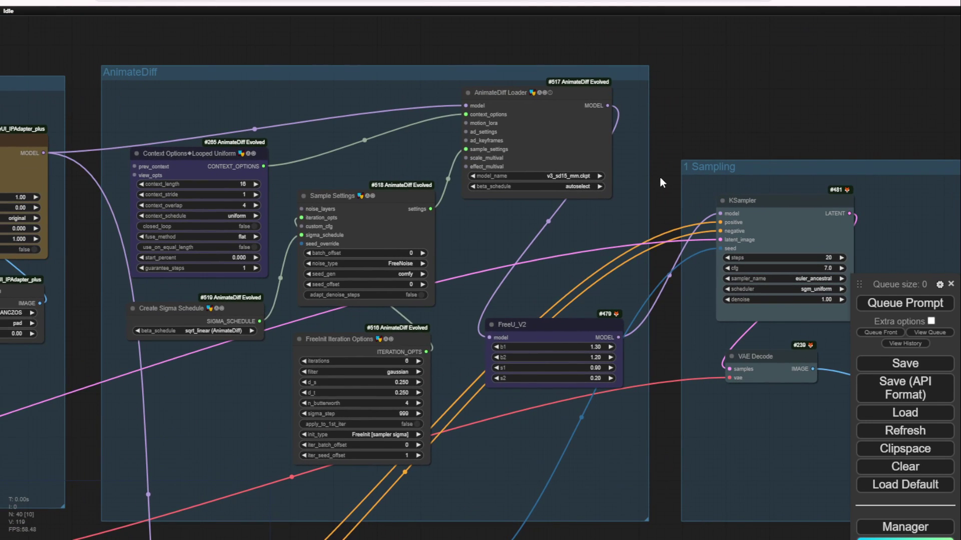
drag(660, 177, 571, 306)
click(458, 269)
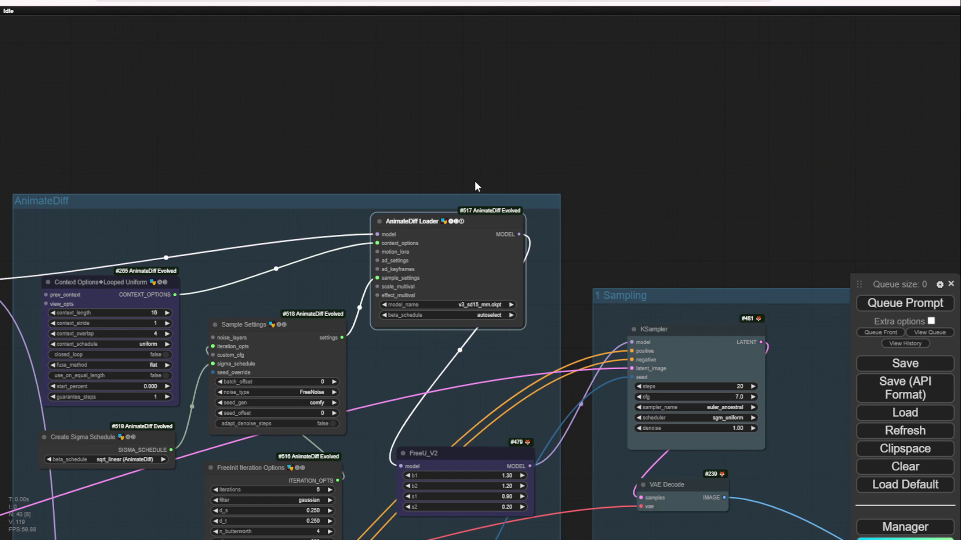
scroll(470, 140, down, 2)
drag(461, 86, 468, 173)
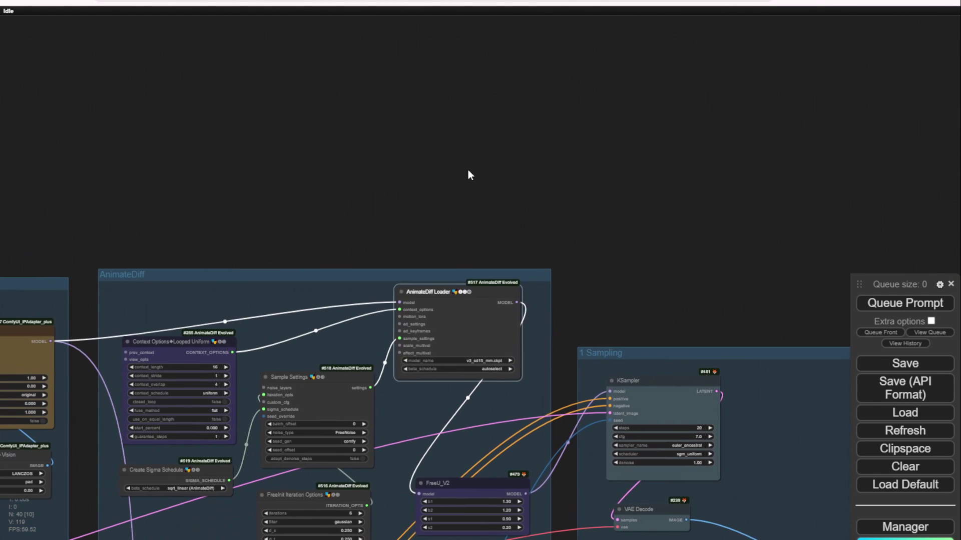
drag(398, 99, 384, 281)
key(ctrl+v)
scroll(451, 150, up, 1)
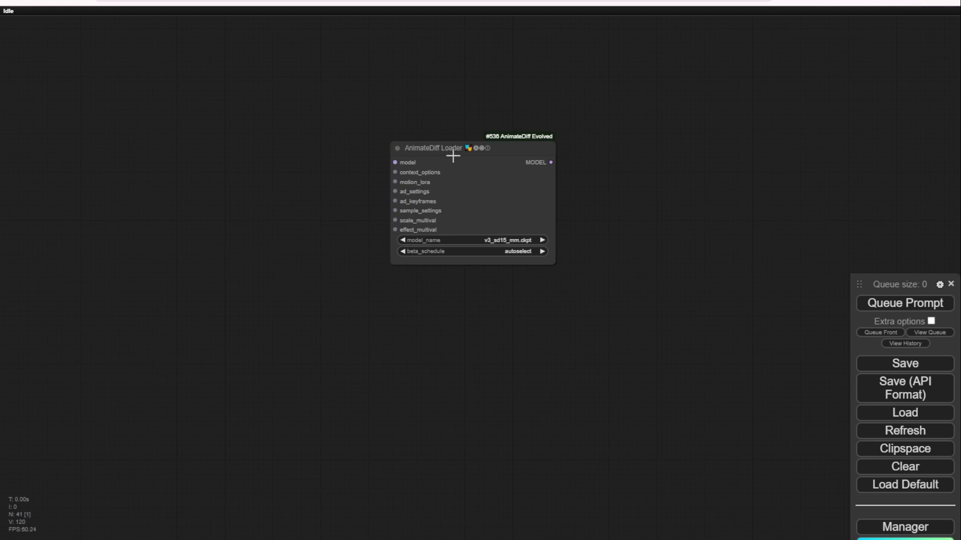
Step: Feed the copied loader from a new Load Checkpoint set to SD1_5\juggernaut_reborn.safetensors, widening the node
drag(401, 162, 135, 98)
click(153, 134)
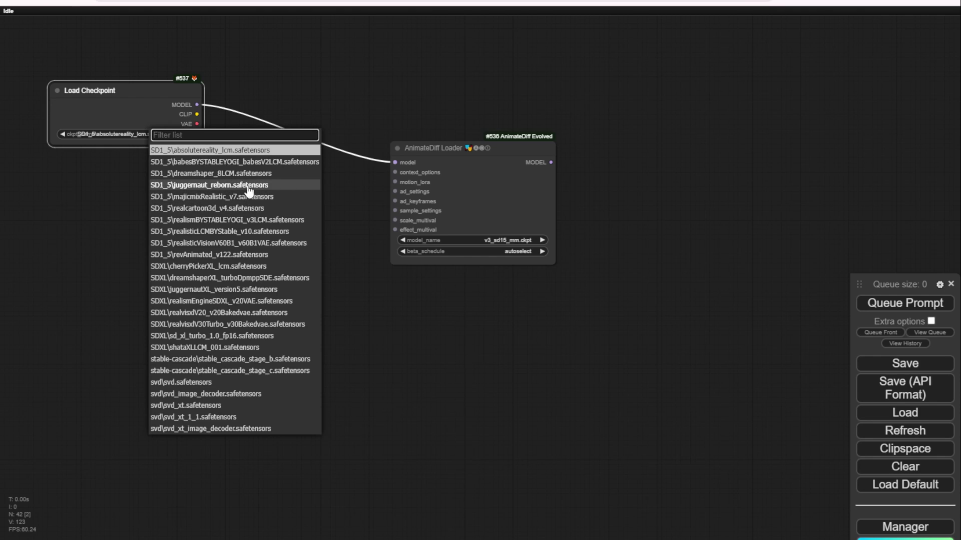
click(215, 186)
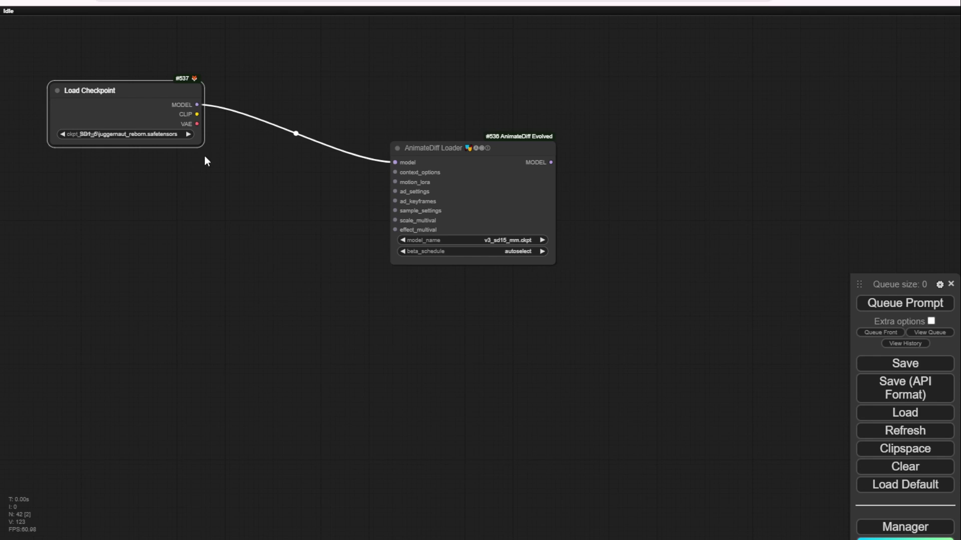
drag(200, 146, 253, 133)
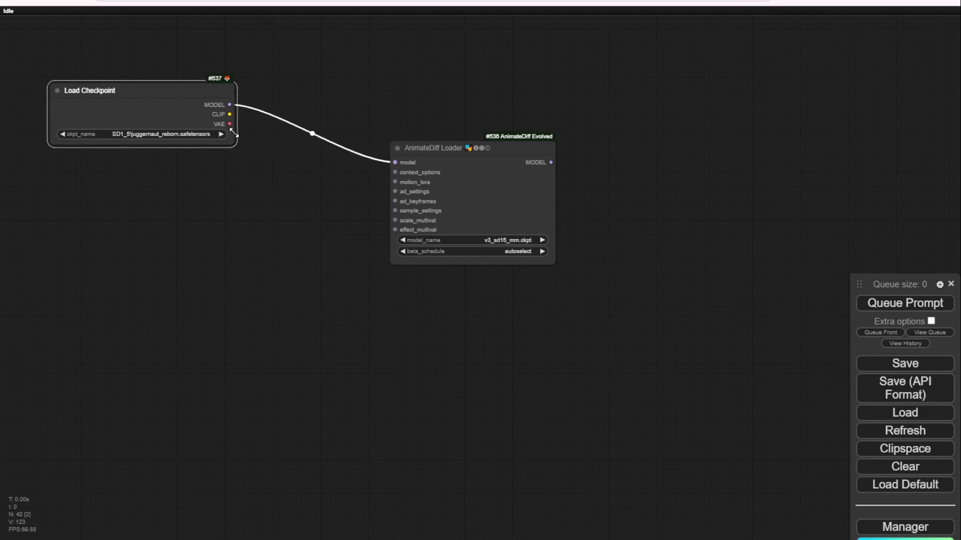
Step: Attach a Standard Static Context Options node (length 16, overlap 4) to the loader's context_options
scroll(375, 189, up, 4)
drag(404, 164, 163, 195)
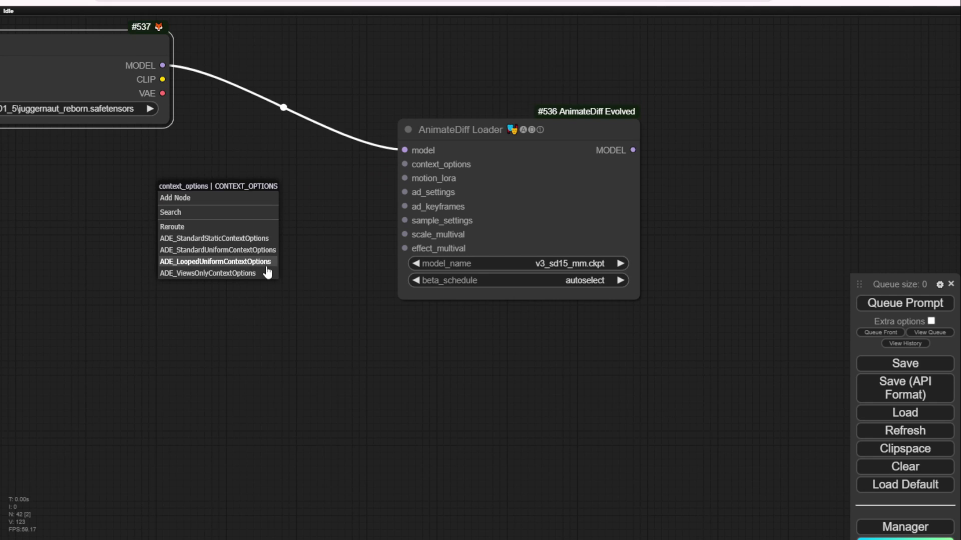
click(235, 239)
drag(263, 165, 137, 170)
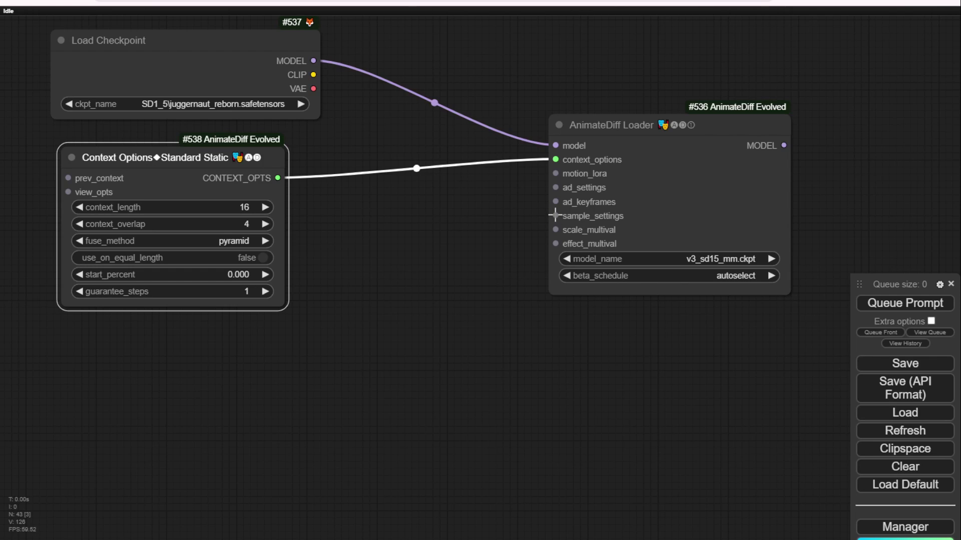
Step: Attach a Sample Settings node to sample_settings and place it below the loader
drag(556, 216, 375, 351)
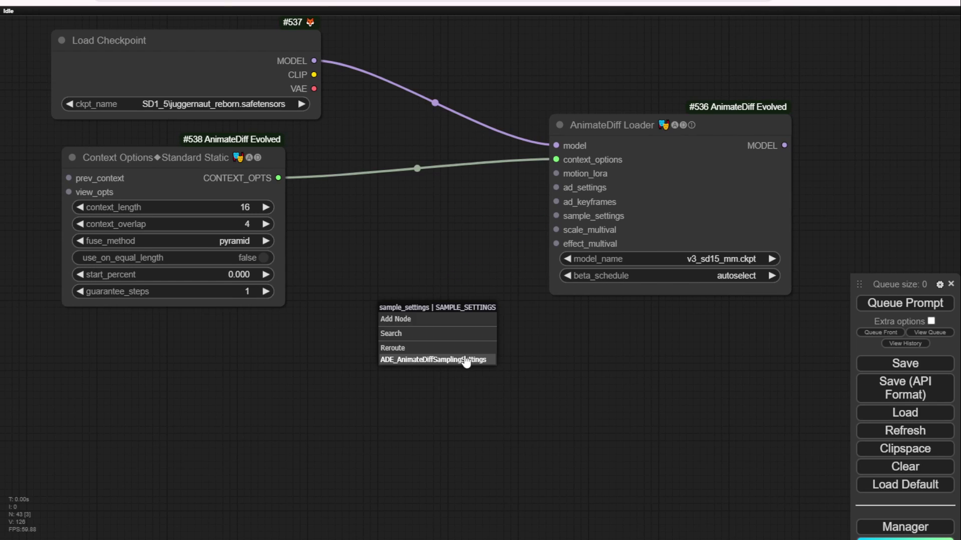
click(467, 361)
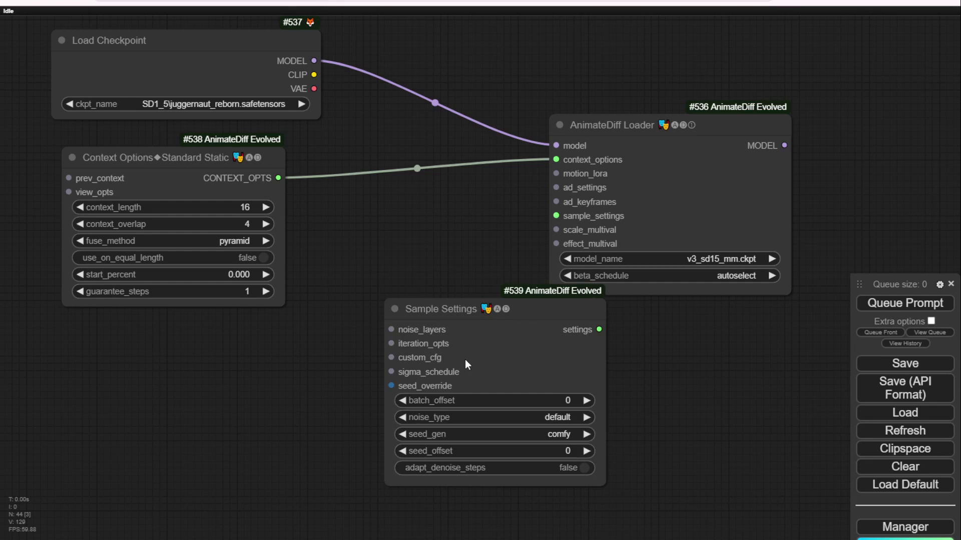
drag(465, 310, 377, 306)
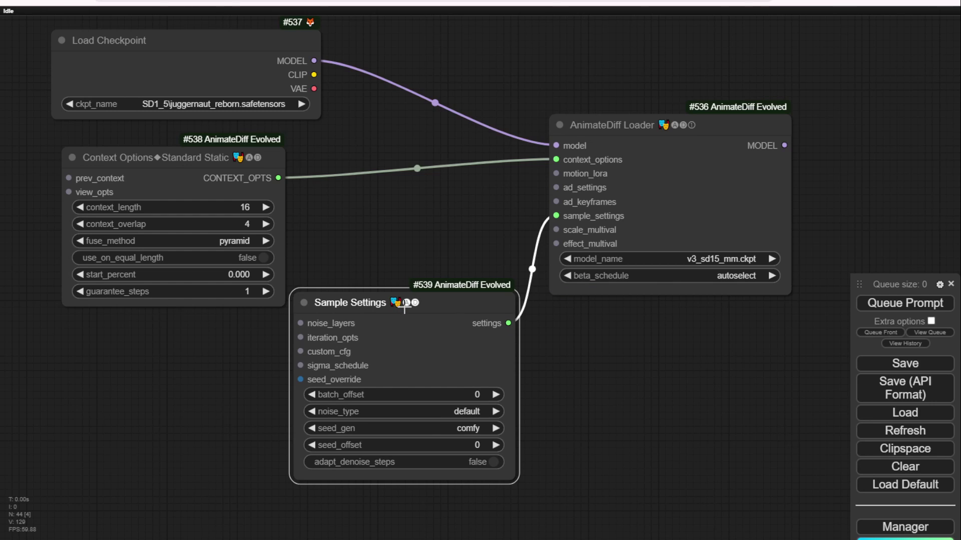
scroll(611, 347, down, 4)
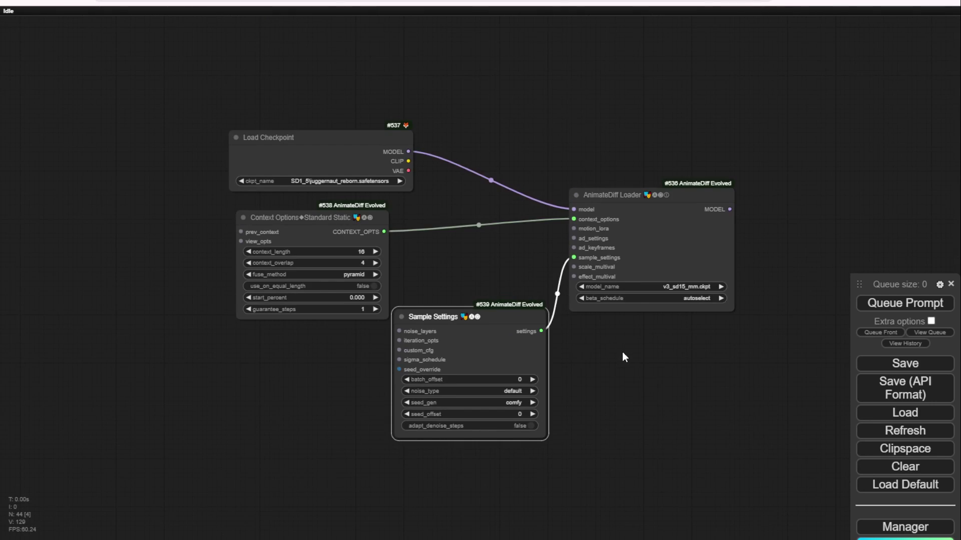
right_click(619, 351)
right_click(111, 186)
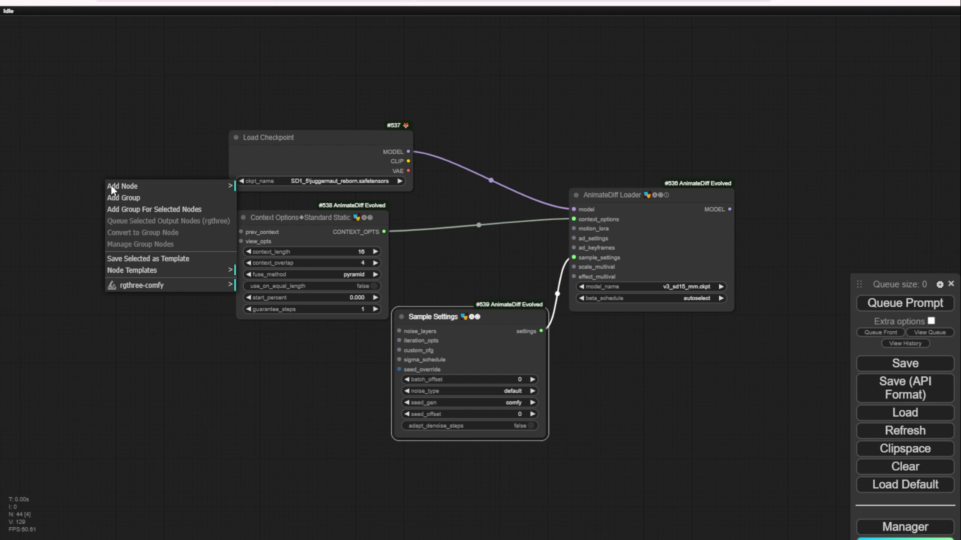
click(195, 187)
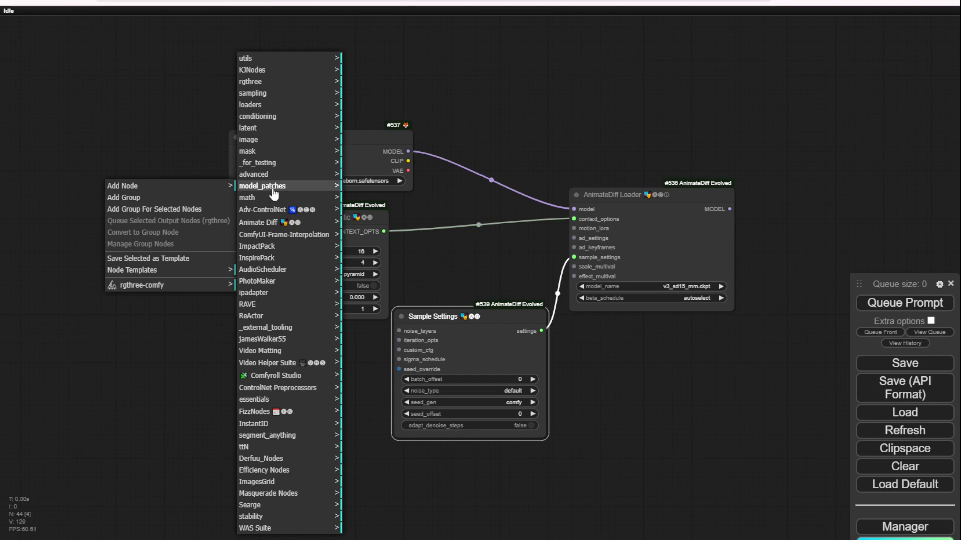
click(296, 224)
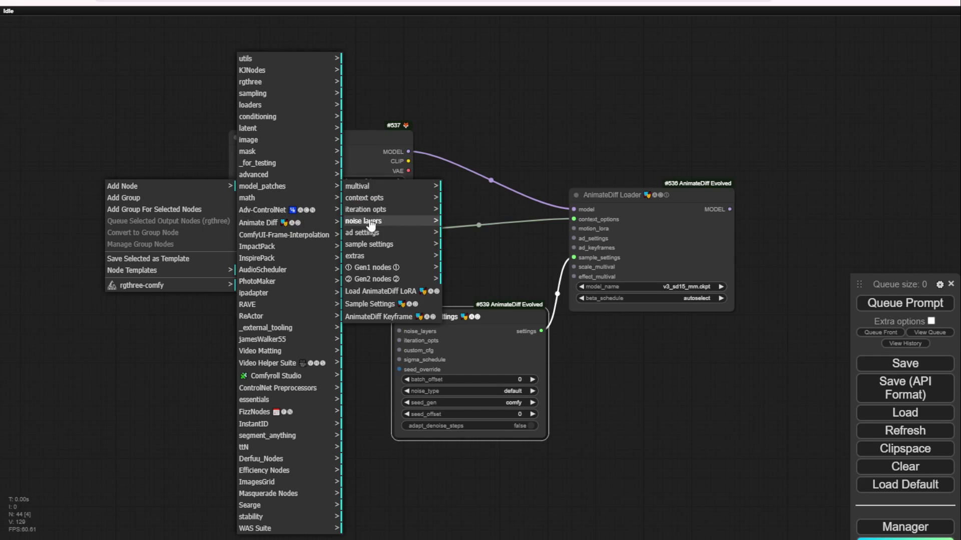
click(383, 280)
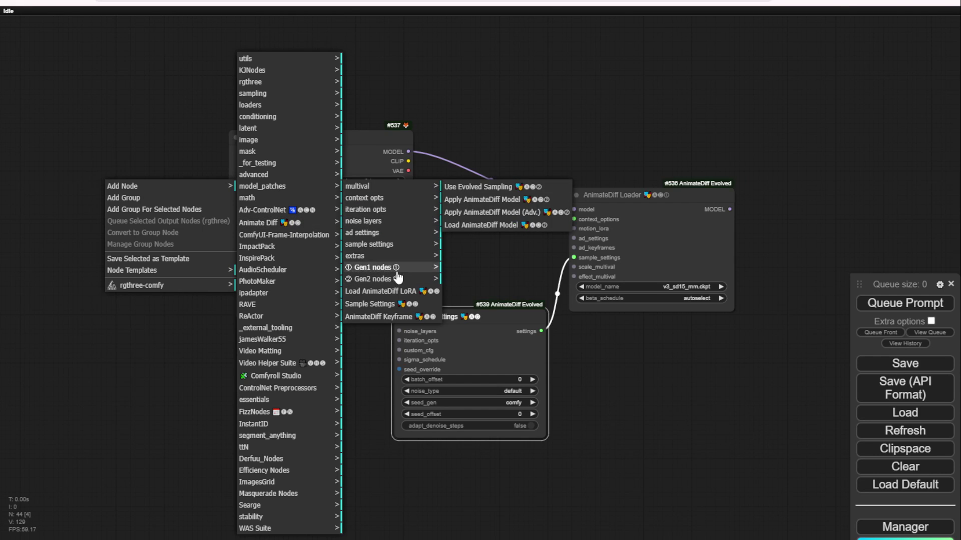
click(397, 270)
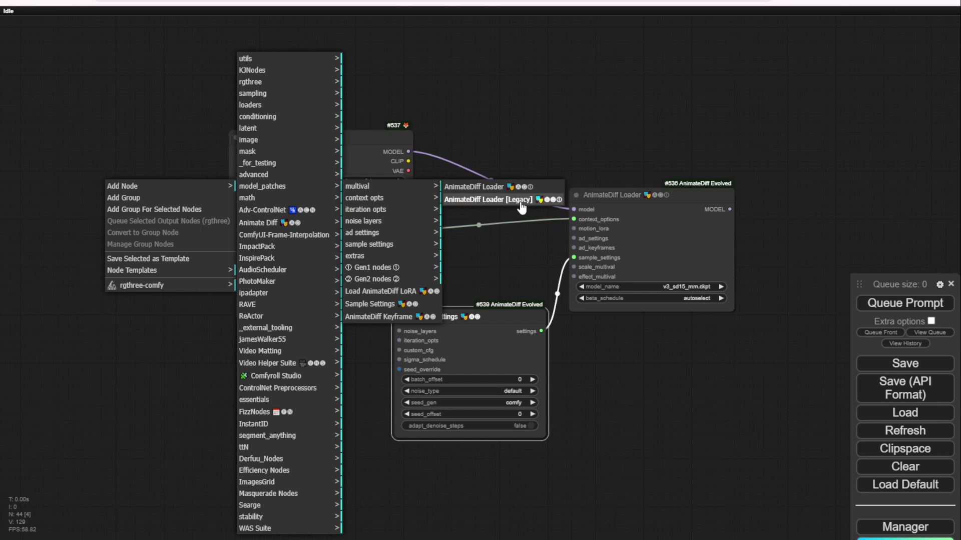
click(524, 129)
Step: Set the Sample Settings noise_type to FreeNoise, leaving seed_gen on comfy
drag(454, 284, 283, 239)
scroll(333, 299, up, 4)
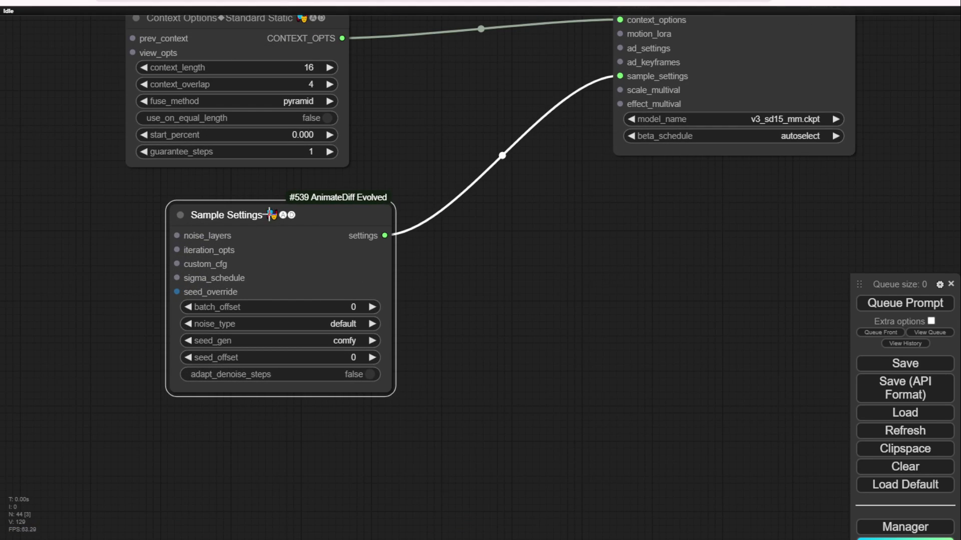
drag(309, 222, 364, 216)
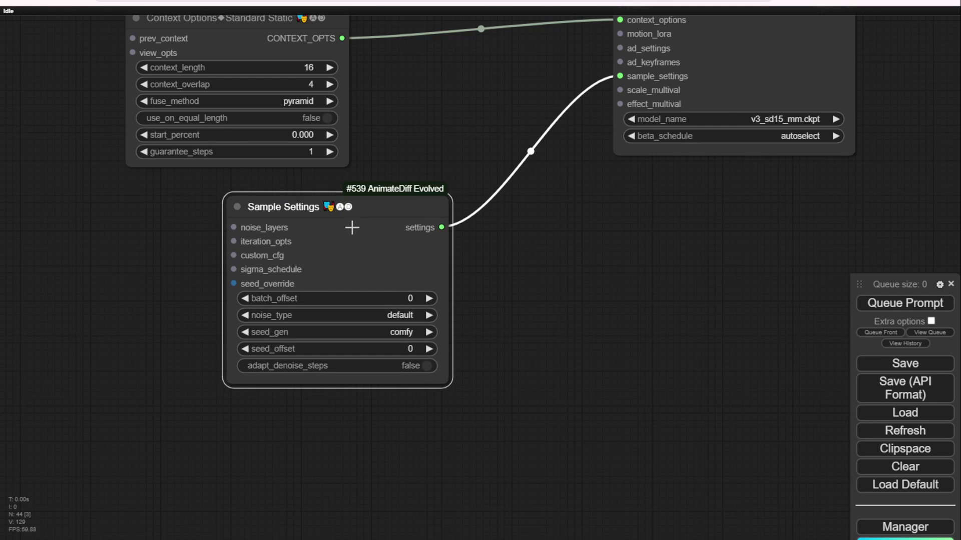
click(440, 292)
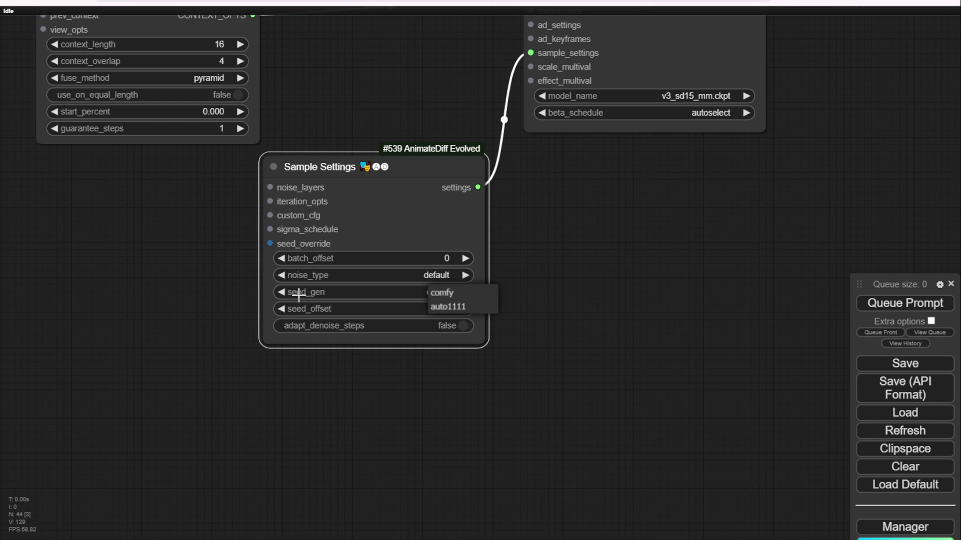
click(440, 293)
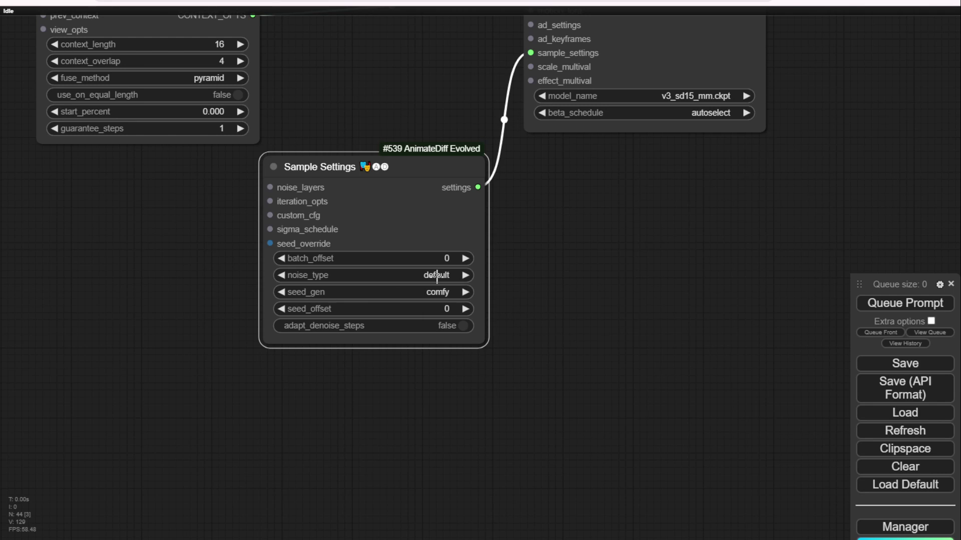
click(437, 276)
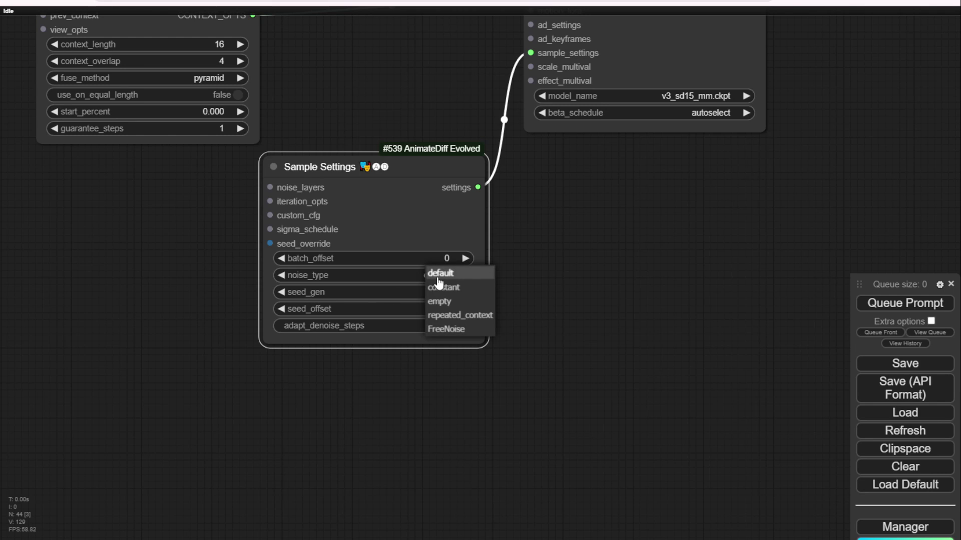
click(458, 328)
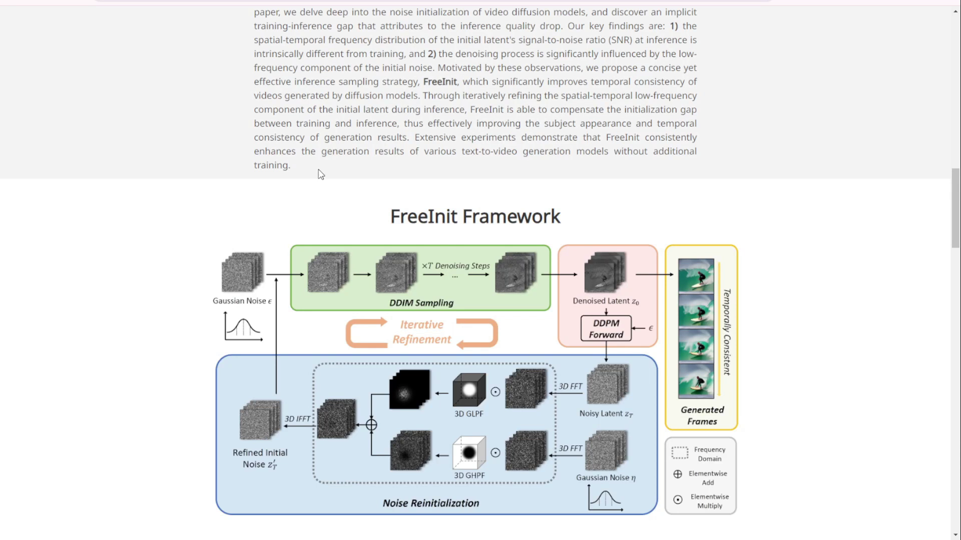
scroll(409, 214, down, 3)
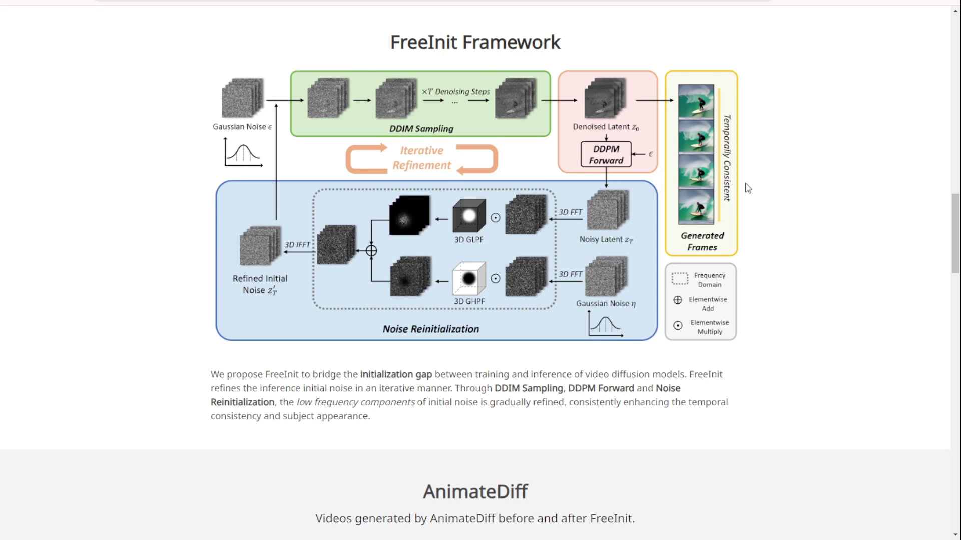
scroll(619, 327, down, 1)
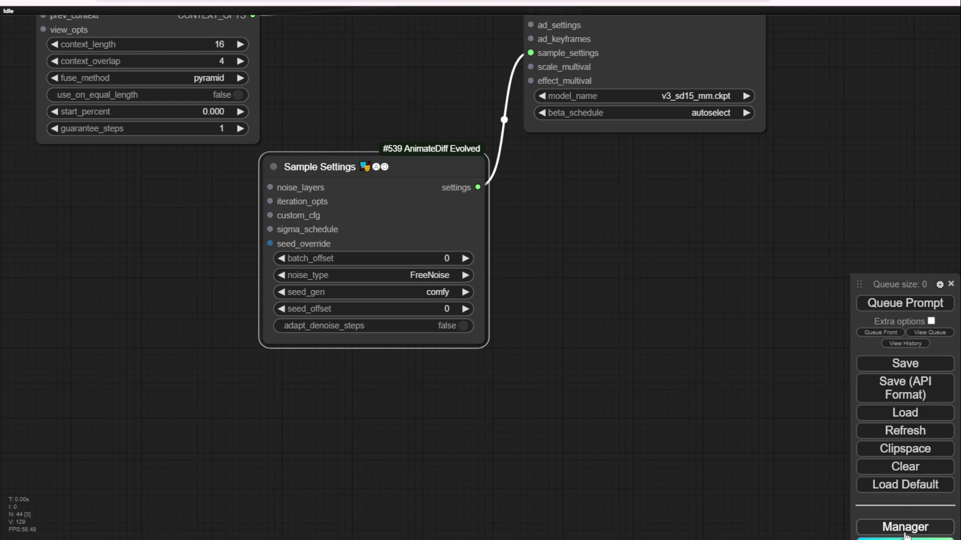
Step: In the Manager's Install Custom Nodes list, scroll down to the AnimateDiff Evolved entry
drag(860, 286, 860, 123)
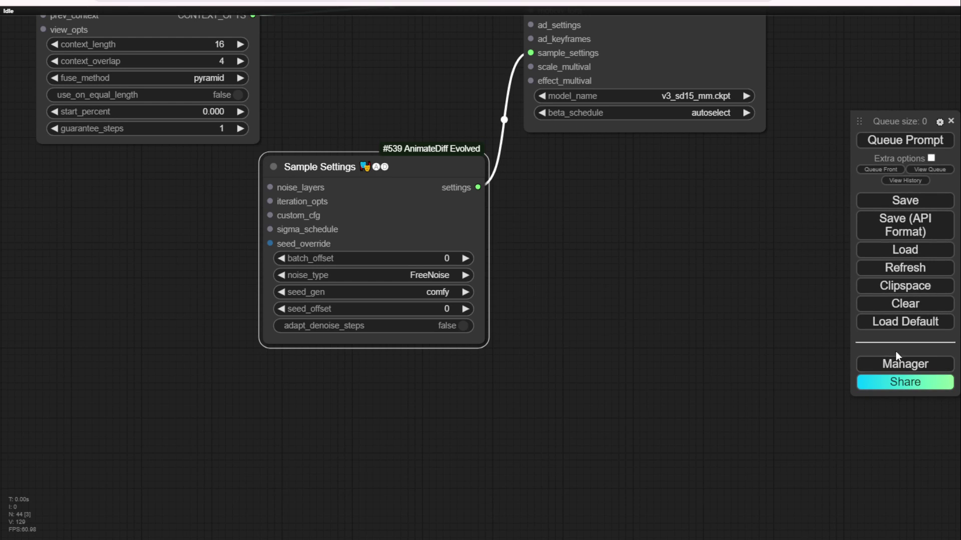
click(867, 369)
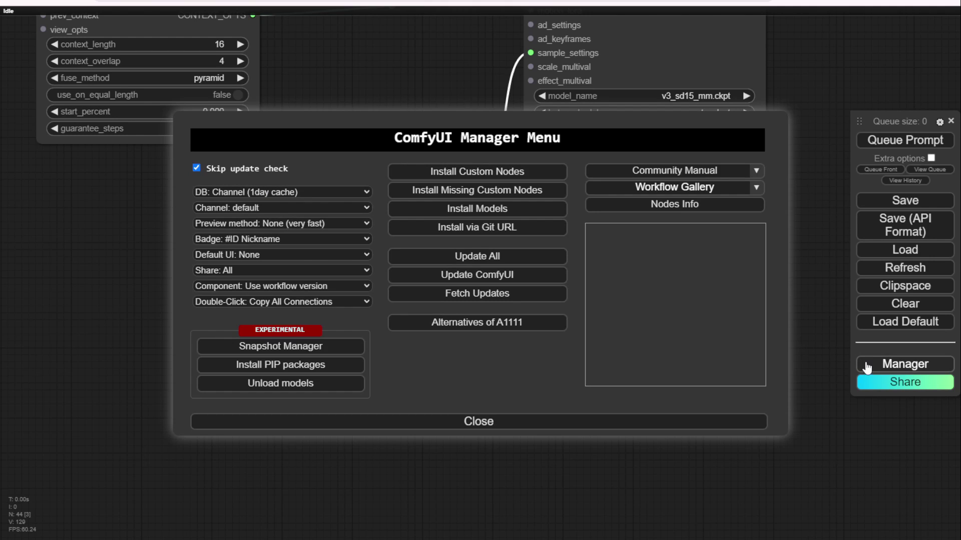
click(533, 173)
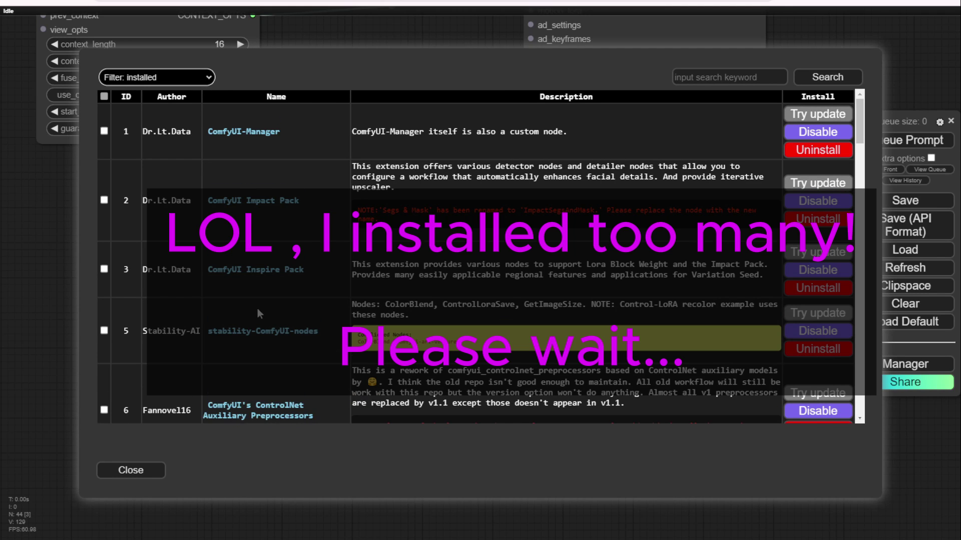
scroll(262, 308, down, 6)
scroll(251, 320, down, 5)
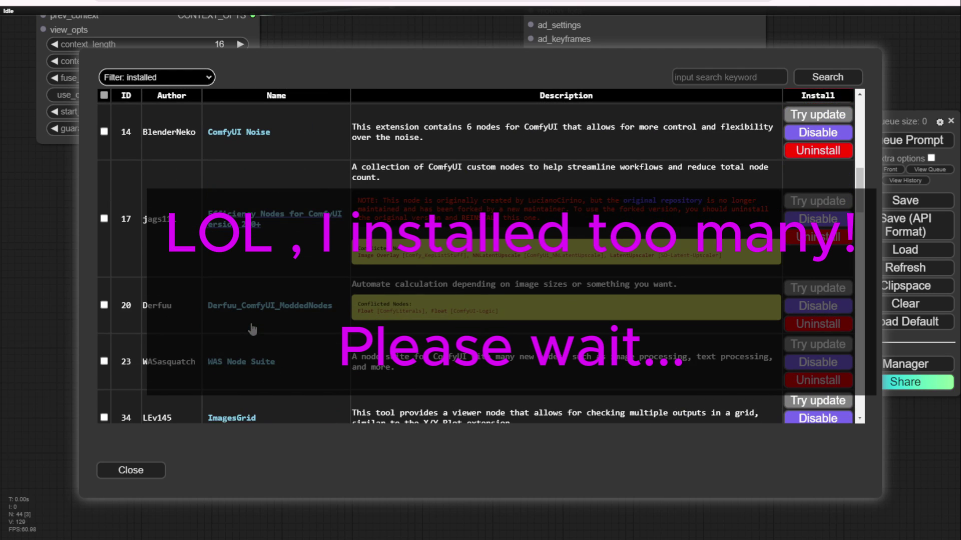
scroll(238, 289, down, 3)
scroll(238, 292, down, 3)
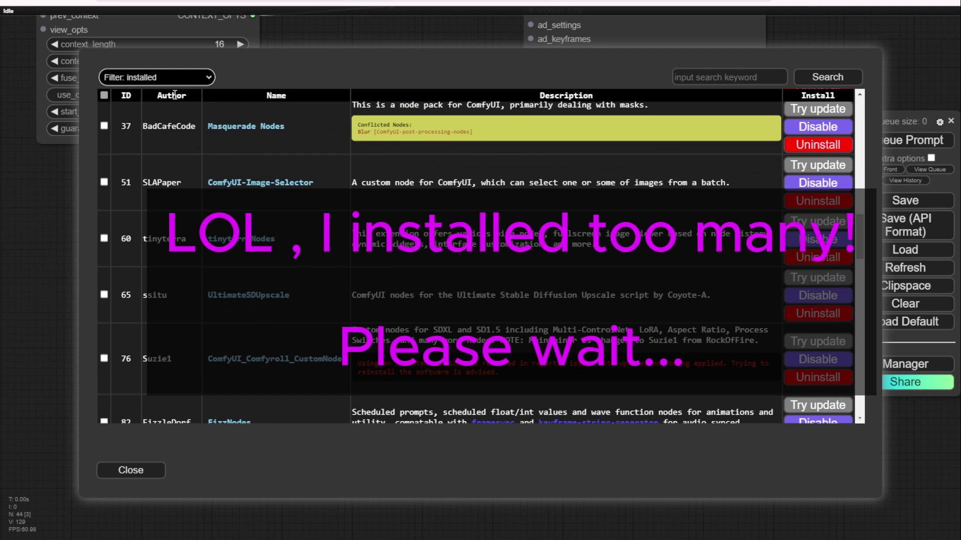
scroll(271, 329, down, 4)
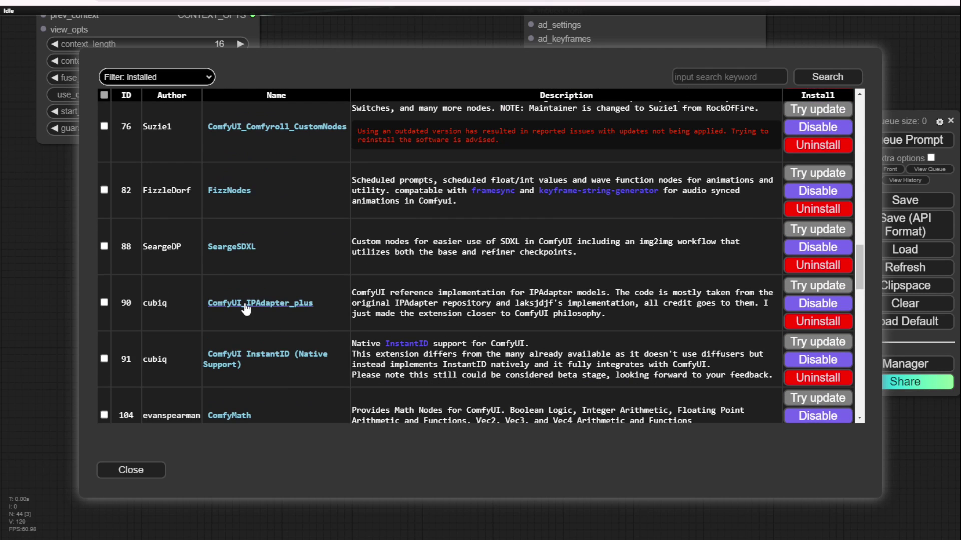
scroll(245, 308, down, 5)
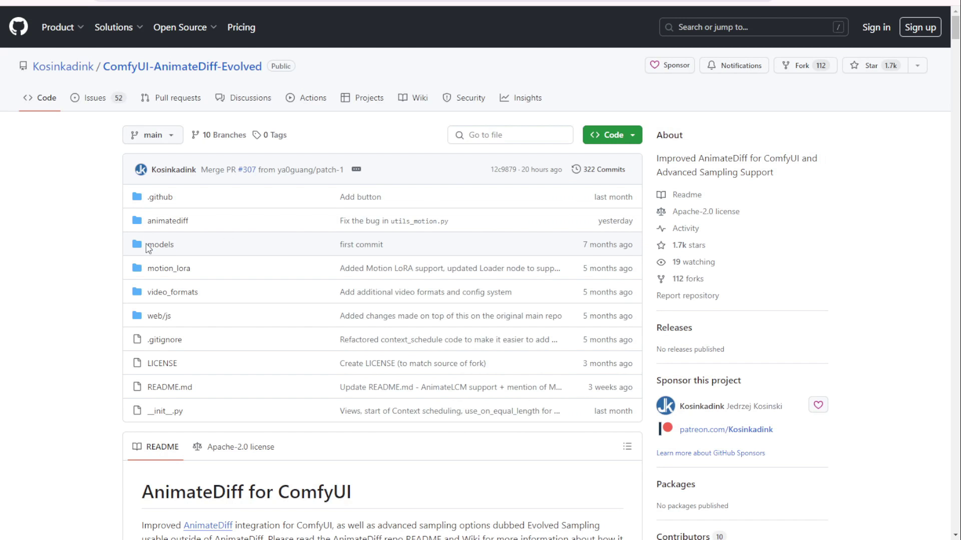
Step: Scroll the AnimateDiff-Evolved README and search it for 'FreeIn'
scroll(148, 248, down, 5)
scroll(148, 248, down, 4)
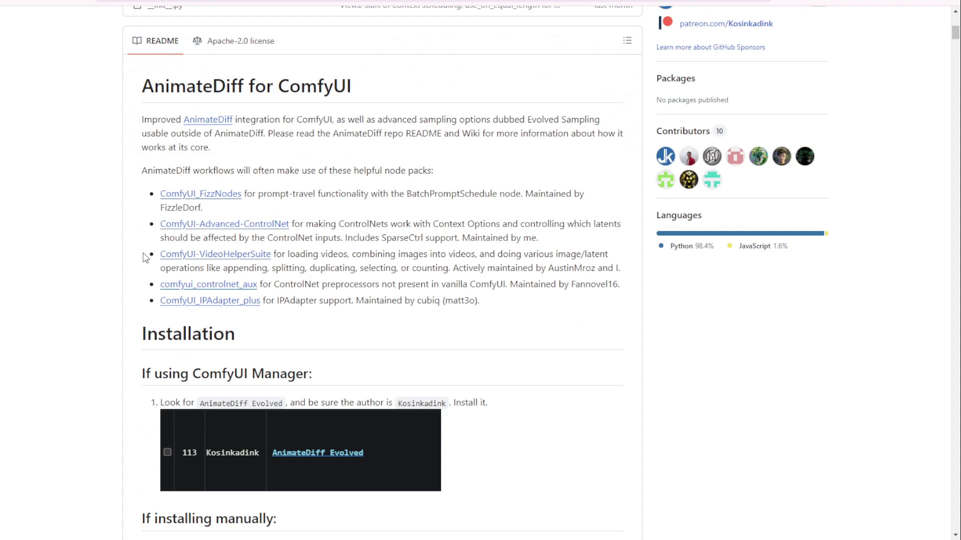
key(ctrl+f)
text(FreeIn)
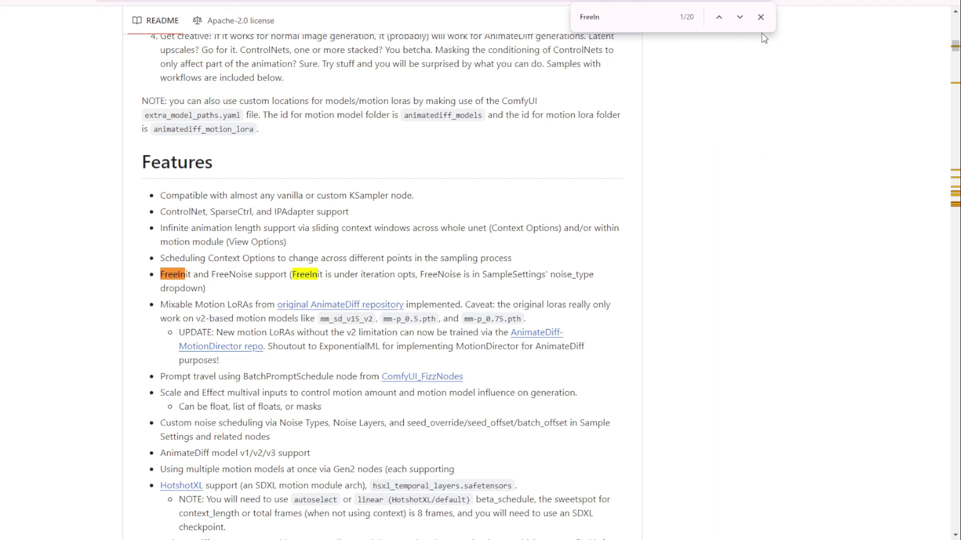
click(760, 17)
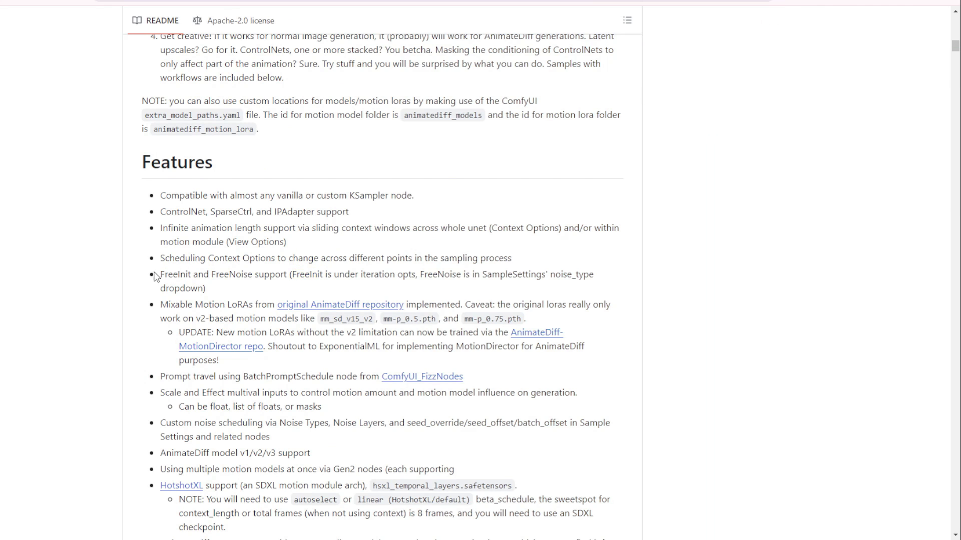
Step: Highlight the README line saying FreeInit is under iteration opts and FreeNoise under noise_type
drag(161, 274, 301, 274)
click(304, 274)
double_click(295, 274)
click(334, 270)
drag(425, 274, 476, 274)
click(493, 274)
drag(552, 276, 168, 278)
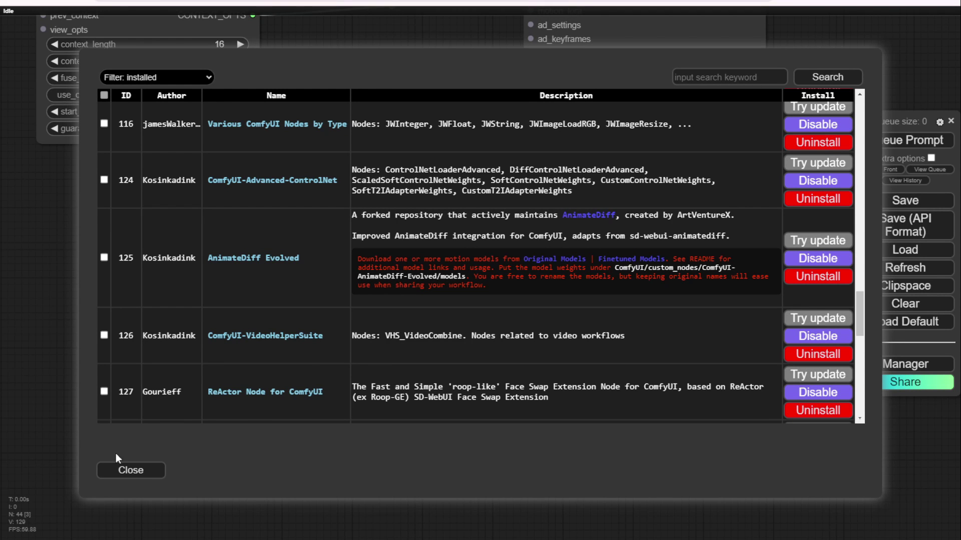
Step: Close the installed custom nodes list and the Manager to get back to the graph
click(116, 467)
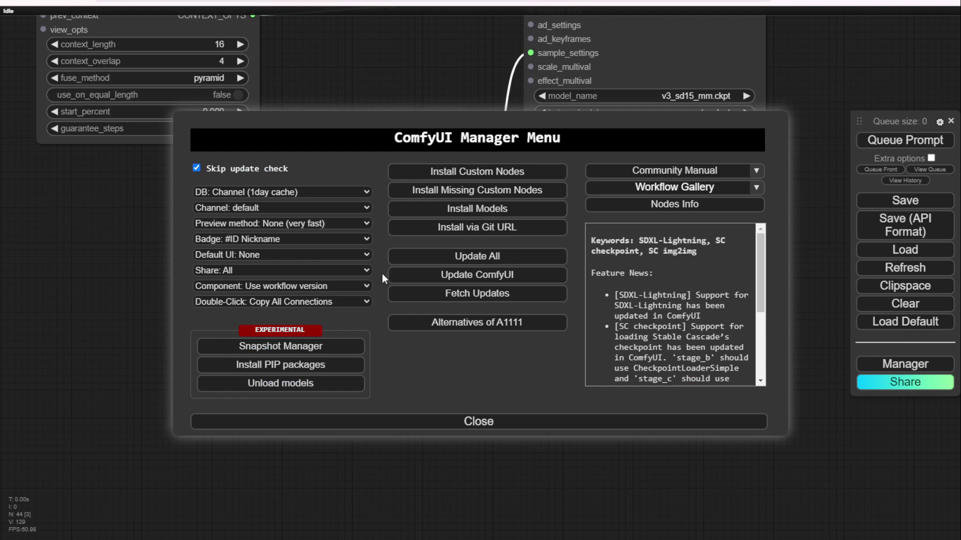
click(361, 423)
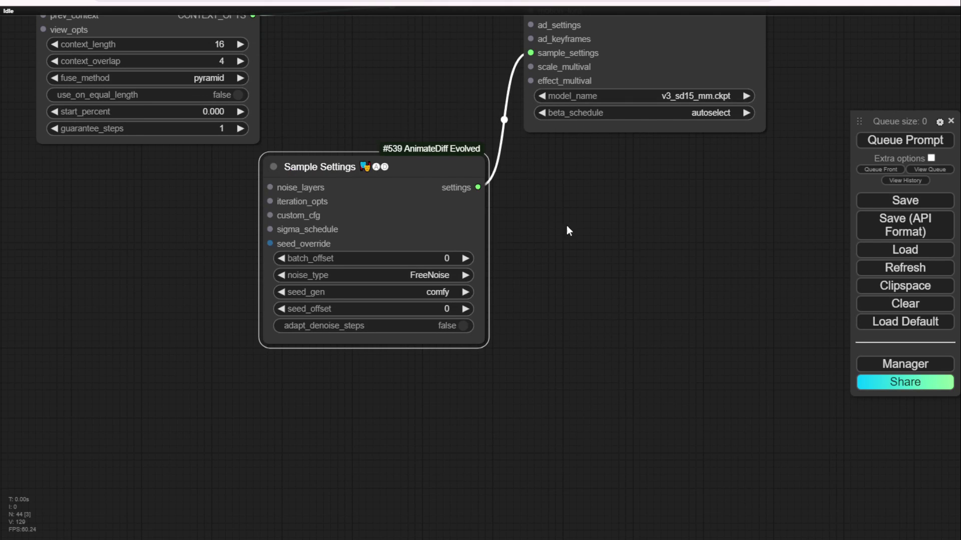
scroll(523, 236, down, 1)
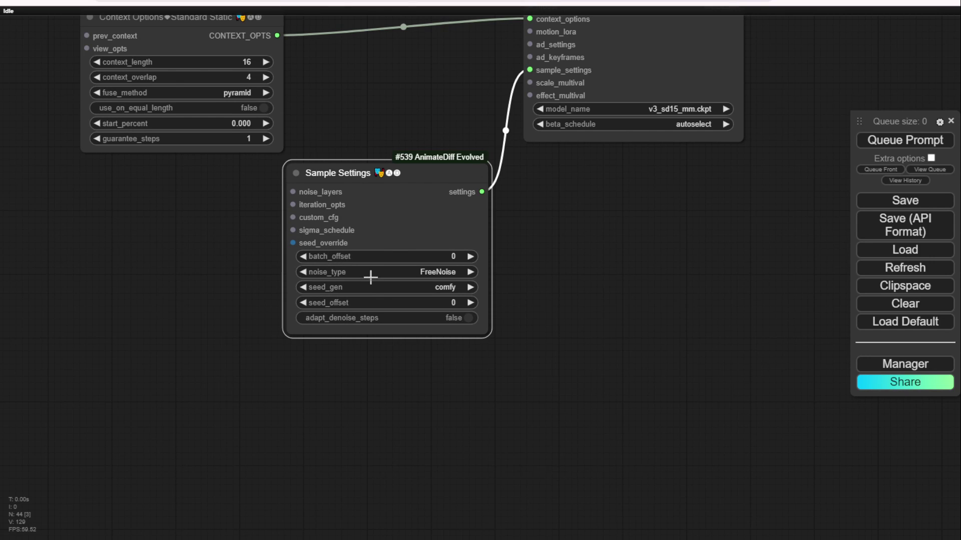
scroll(353, 272, up, 1)
Step: Connect a FreeInit Iteration Options node (2 iterations, gaussian filter) to iteration_opts and arrange the nodes
drag(325, 205, 133, 219)
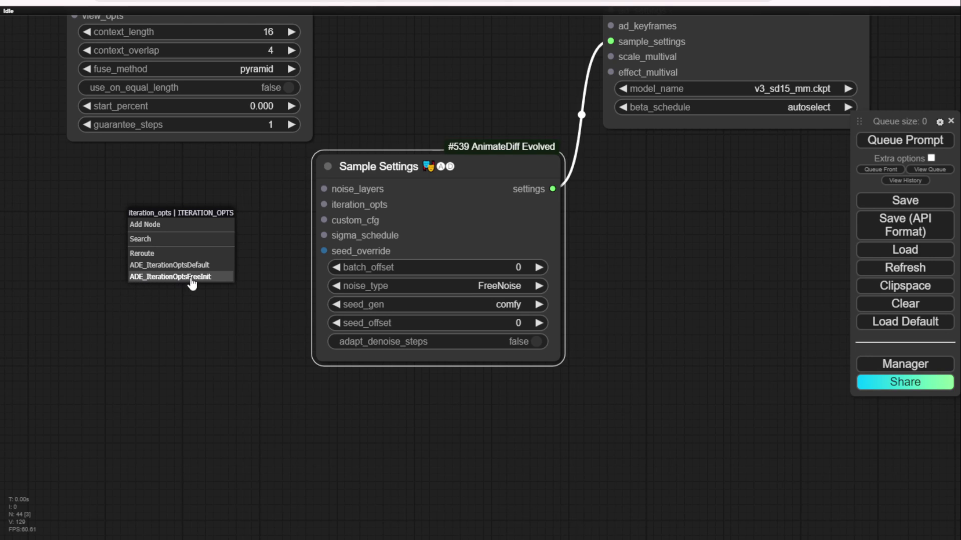
click(207, 282)
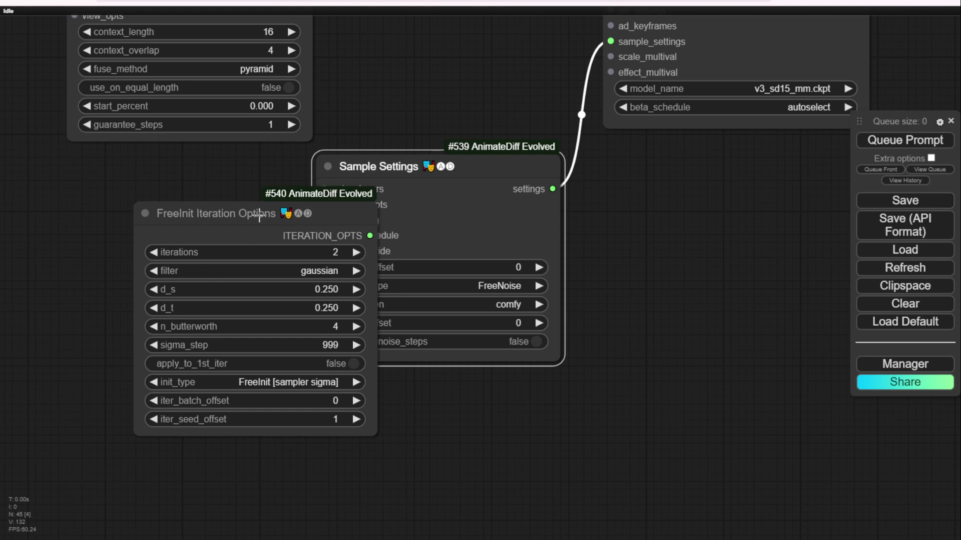
scroll(224, 180, down, 4)
drag(236, 176, 217, 202)
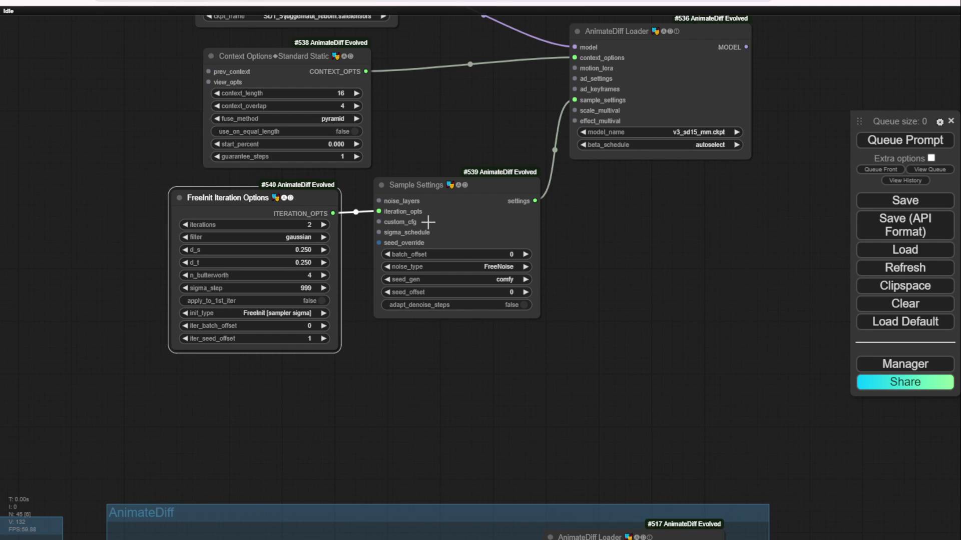
drag(440, 189, 444, 199)
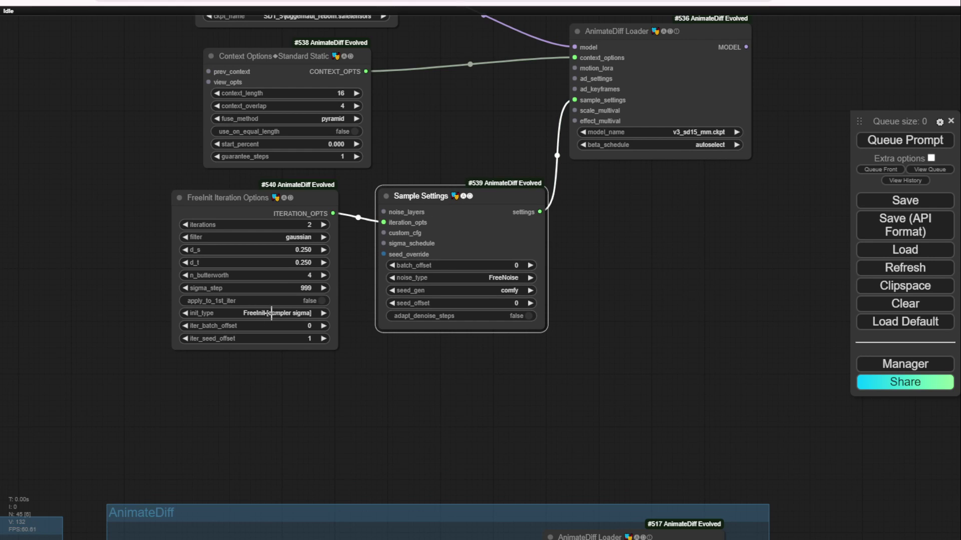
scroll(270, 313, up, 6)
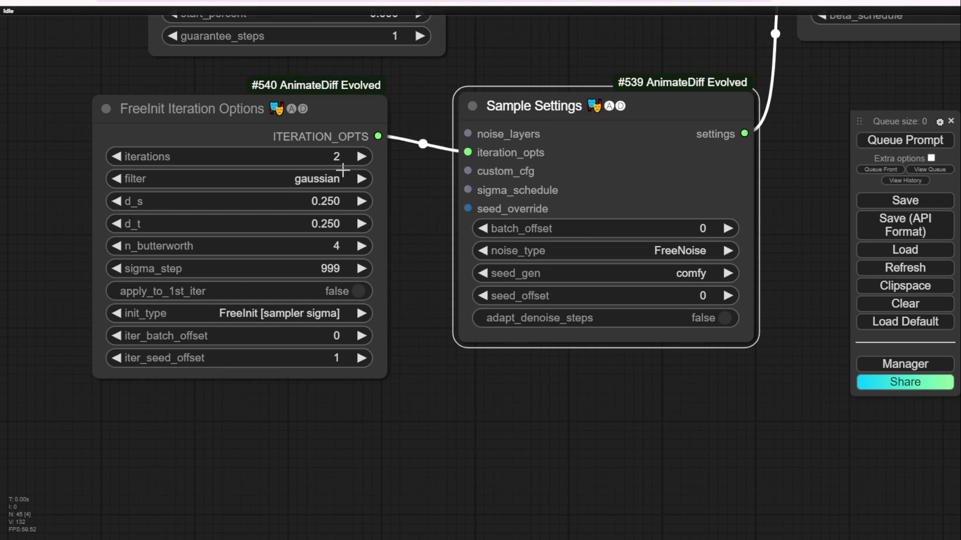
click(272, 157)
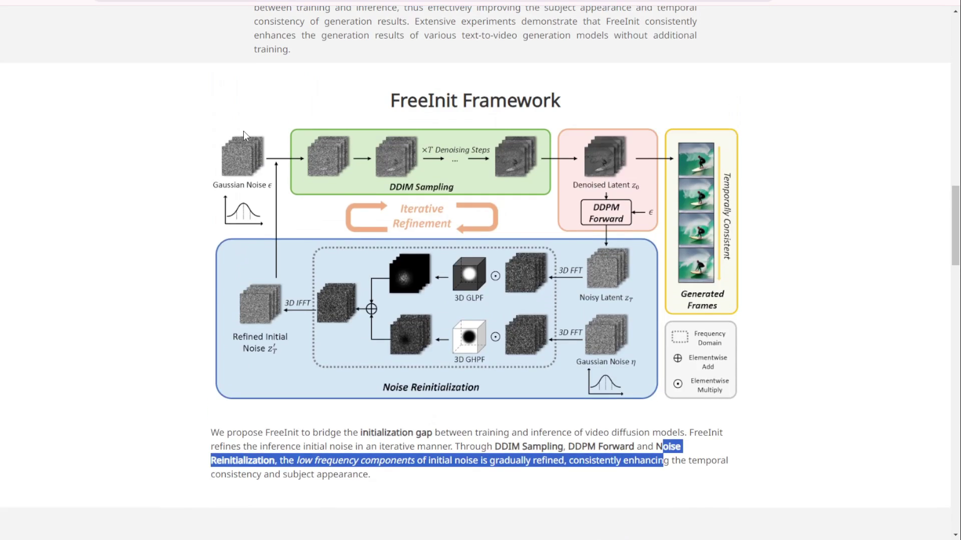
Step: Select 'Framework' in the FreeInit diagram heading, then bring up ComfyUI's iterations value entry
scroll(285, 242, up, 4)
scroll(286, 242, down, 4)
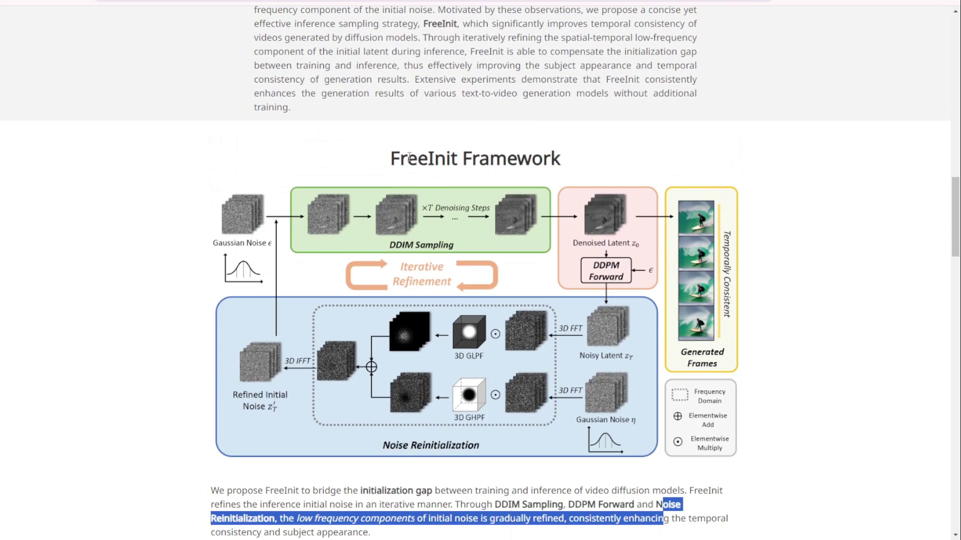
drag(467, 161, 582, 171)
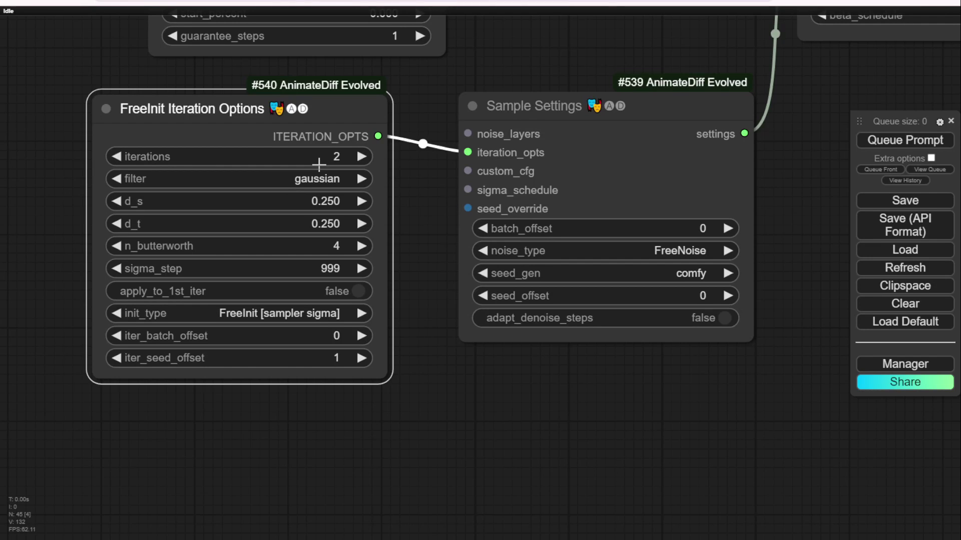
click(323, 159)
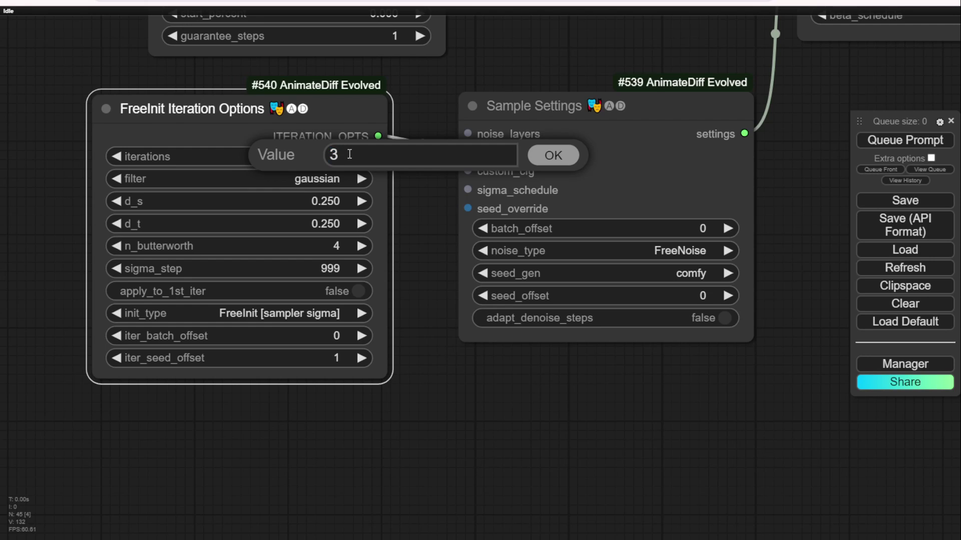
Step: Set FreeInit iterations to 3 and move the AnimateDiff Loader up and left near the model nodes
text(3)
key(Return)
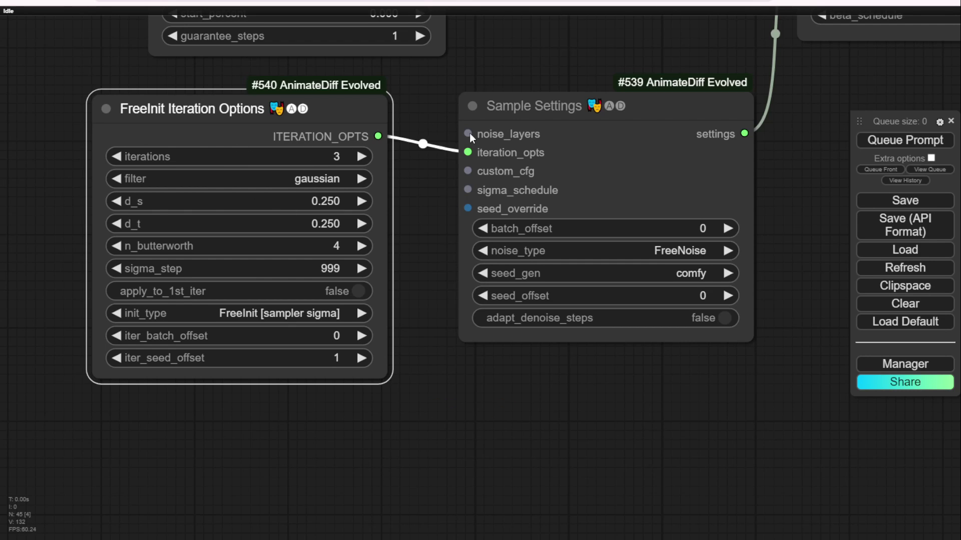
scroll(435, 188, down, 4)
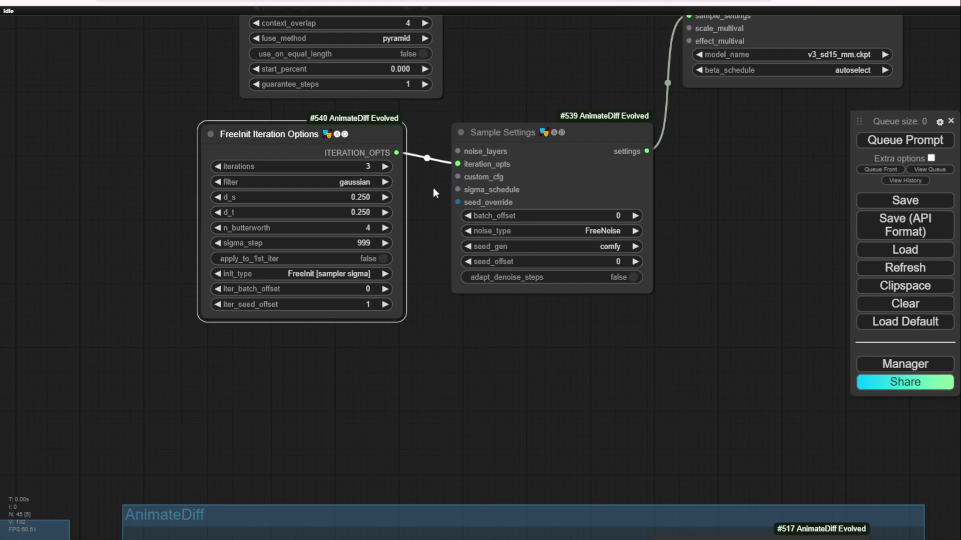
drag(684, 180, 508, 299)
scroll(450, 279, down, 2)
drag(542, 109, 444, 104)
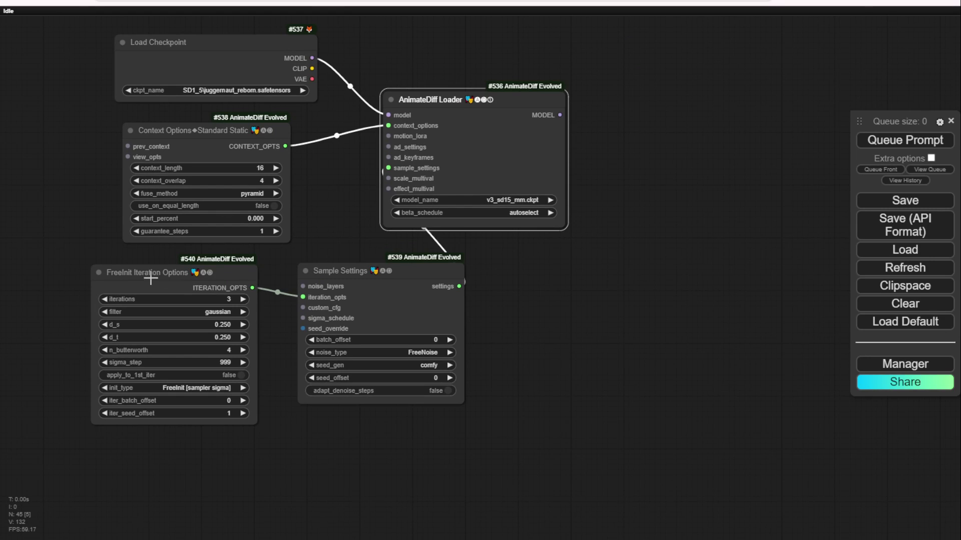
Step: Set the motion model to AnimateLCM_sd15_t2v_beta.ckpt and move Load Checkpoint to the top left
click(452, 240)
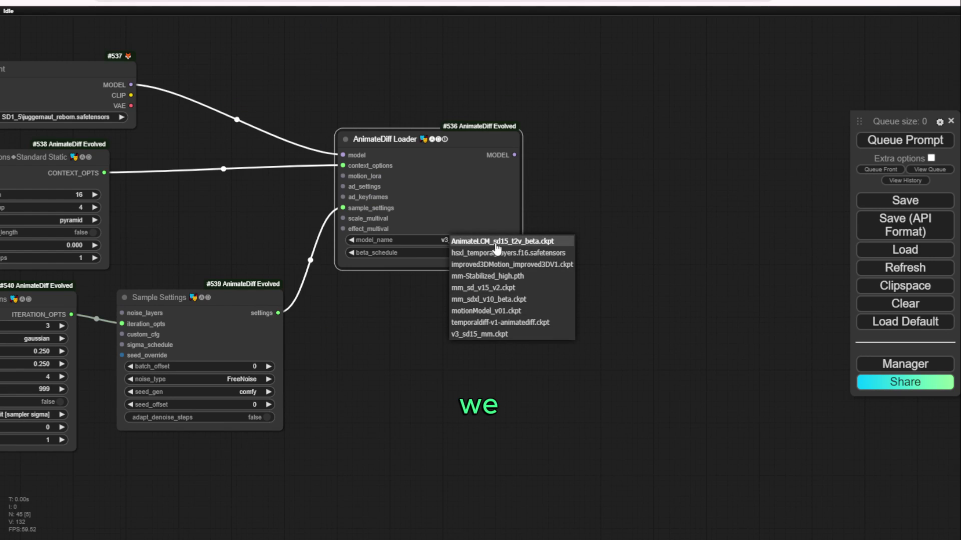
click(470, 242)
drag(404, 299, 614, 374)
drag(346, 147, 122, 65)
Step: Add a Load LoRA node via the 'lora' search and filter its files for 'lcm'
double_click(250, 70)
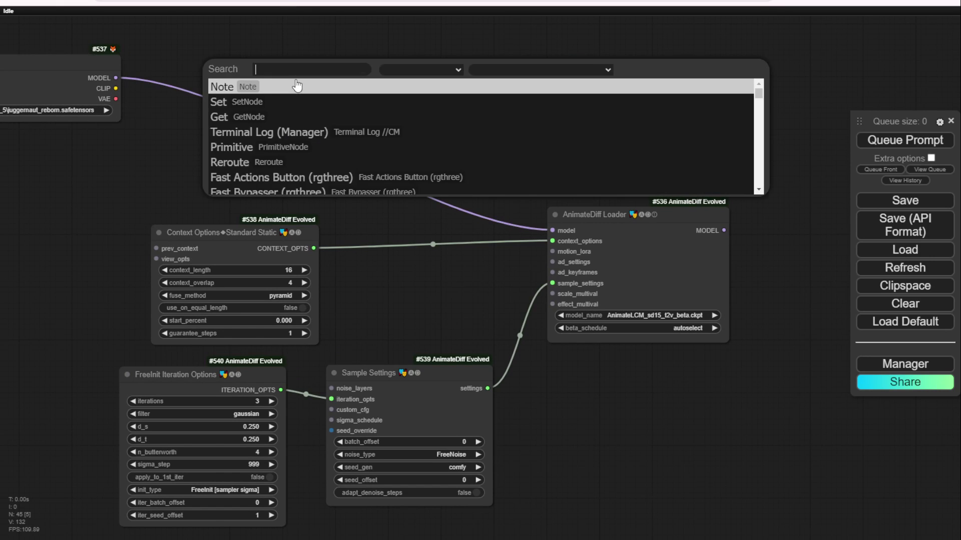
text(lo)
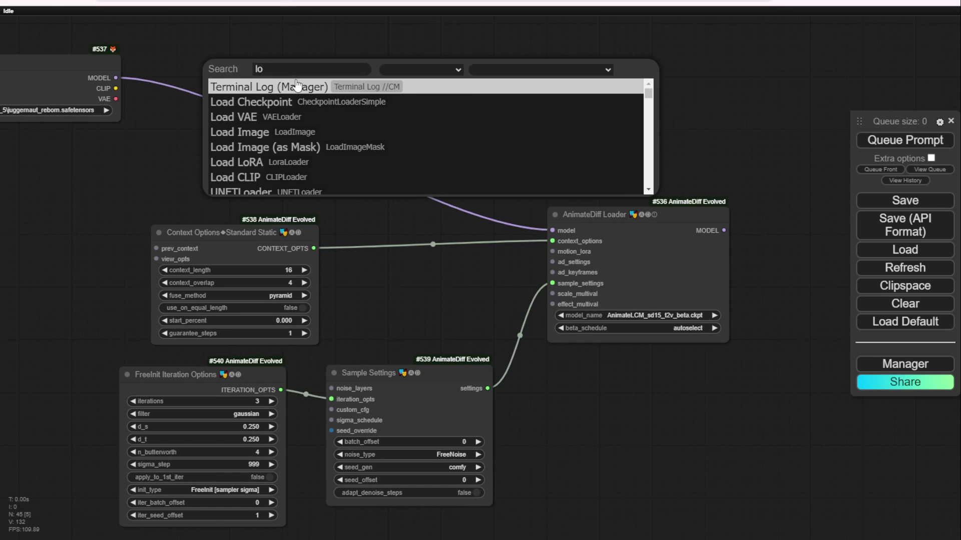
text(ra)
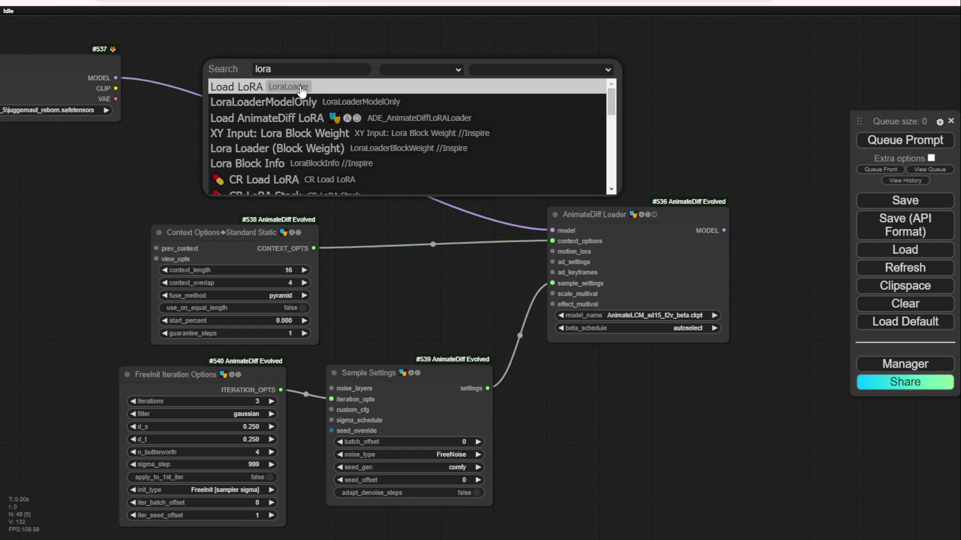
click(306, 86)
scroll(323, 99, up, 3)
click(323, 99)
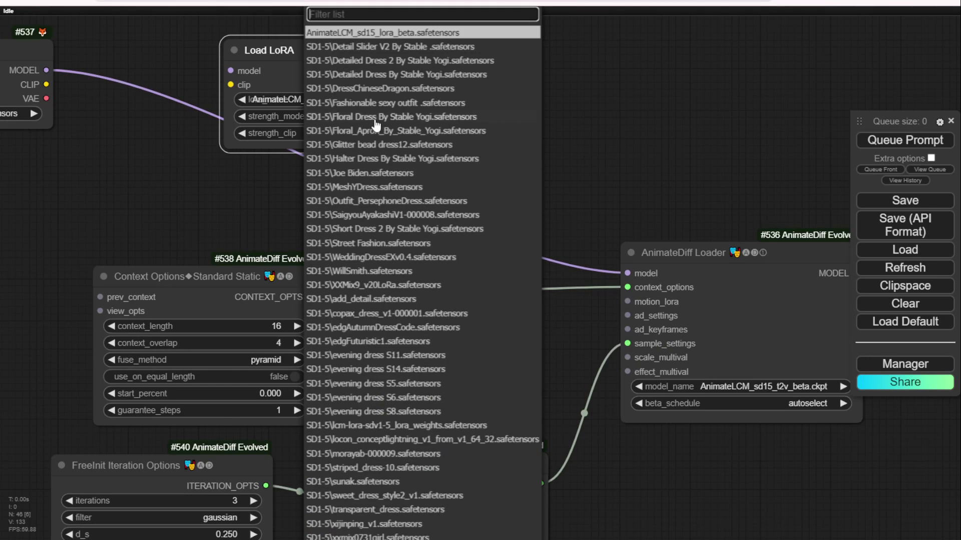
text(lcm)
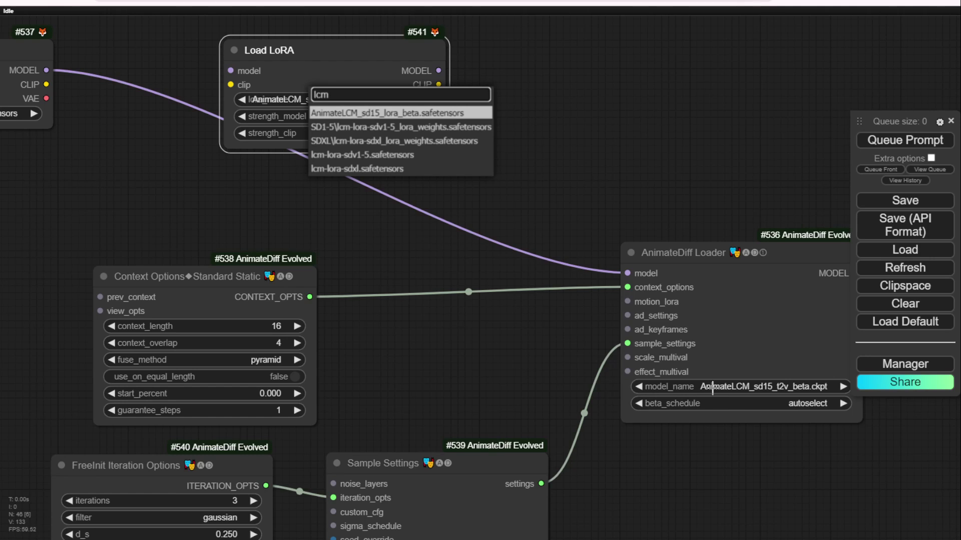
Step: Keep AnimateLCM_sd15_t2v_beta as motion model and load lcm-lora-sdv1-5_lora_weights.safetensors in Load LoRA
drag(687, 233, 454, 159)
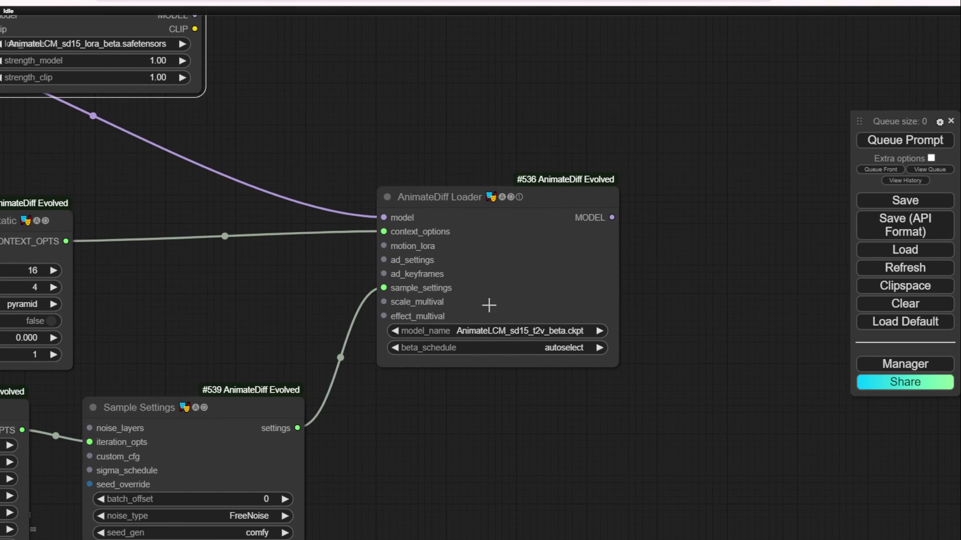
click(496, 331)
click(501, 321)
drag(320, 97, 402, 149)
click(168, 95)
key(Return)
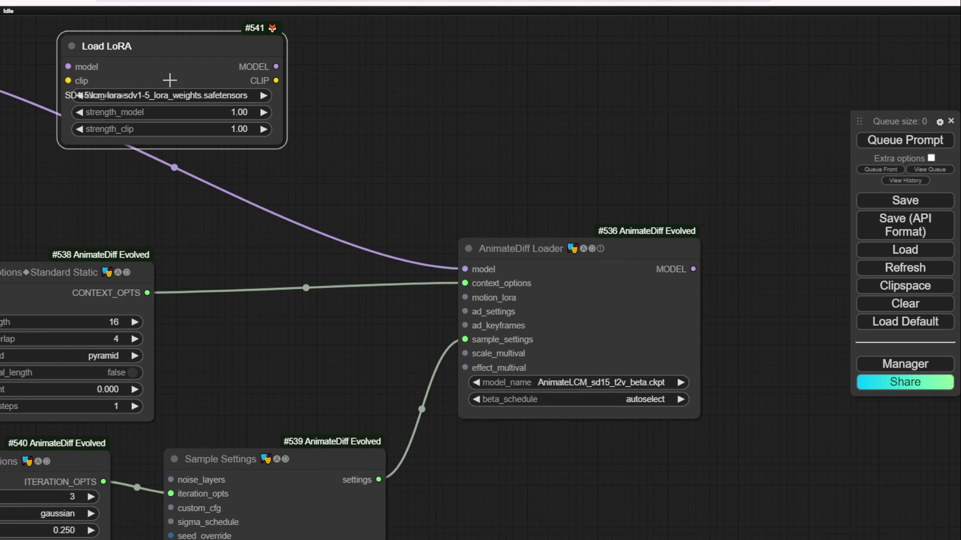
drag(281, 143, 378, 147)
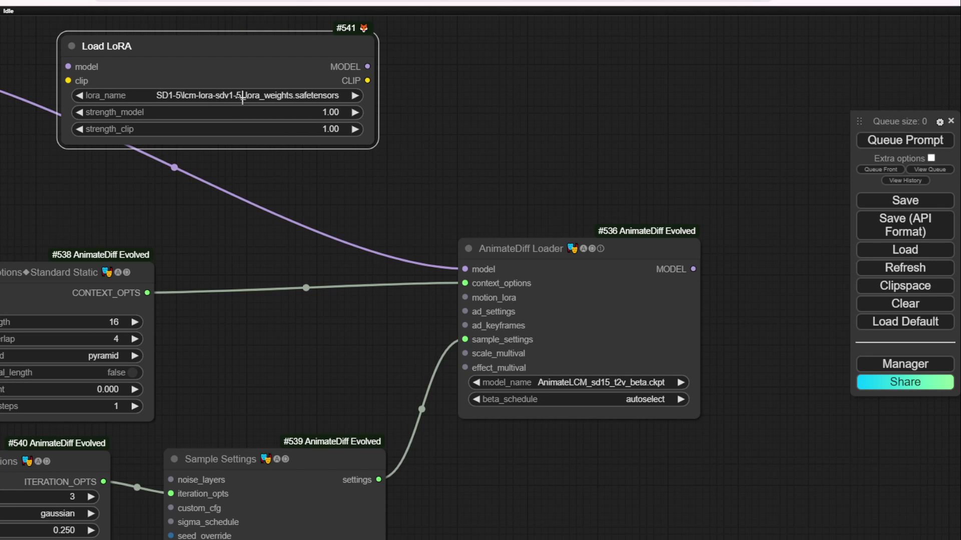
Step: Wire checkpoint MODEL into Load LoRA and the LoRA MODEL output into AnimateDiff Loader
drag(412, 88, 395, 83)
drag(351, 60, 447, 263)
drag(295, 378, 404, 151)
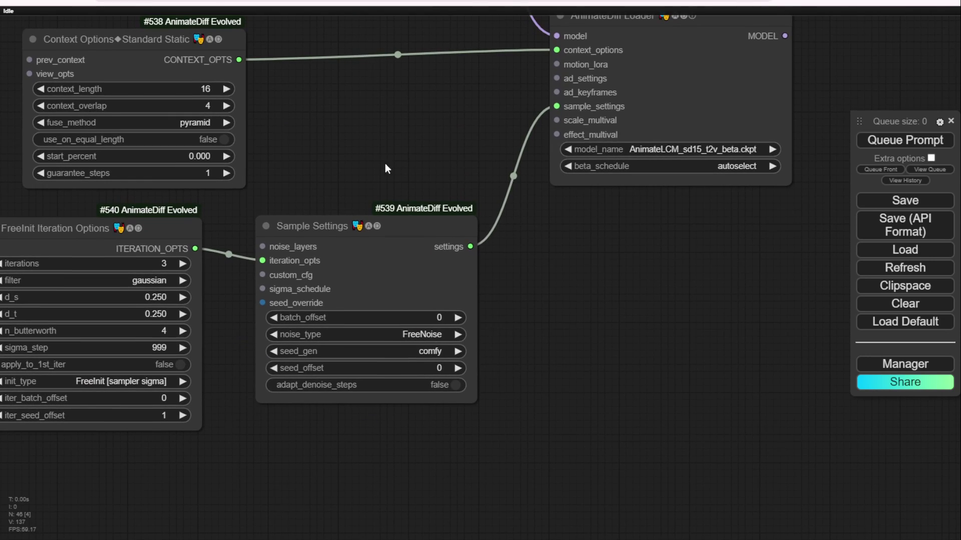
scroll(244, 297, down, 2)
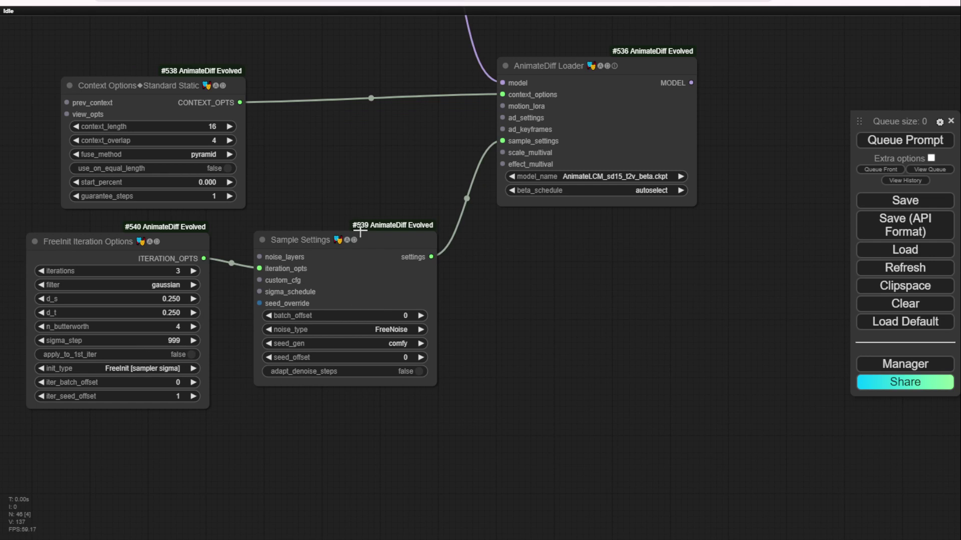
drag(368, 172, 420, 387)
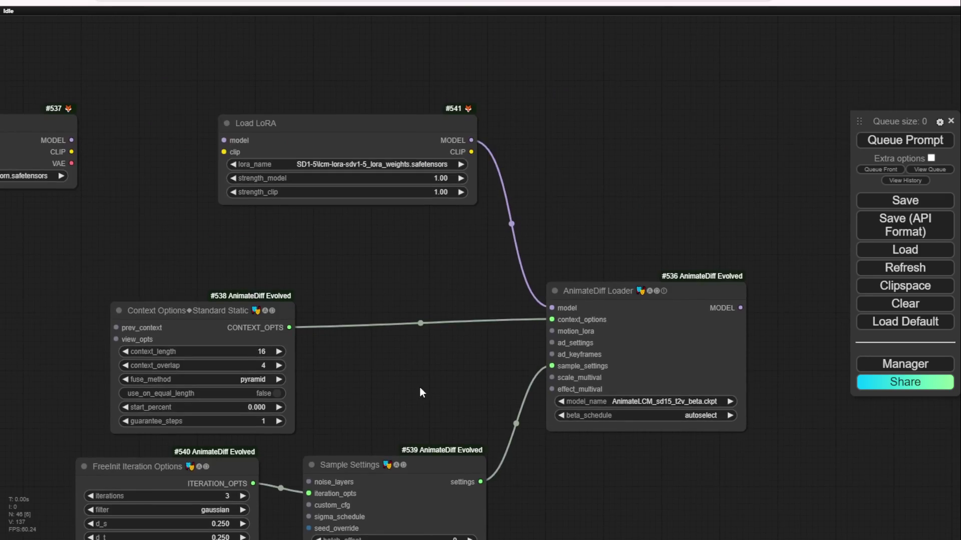
drag(211, 123, 113, 144)
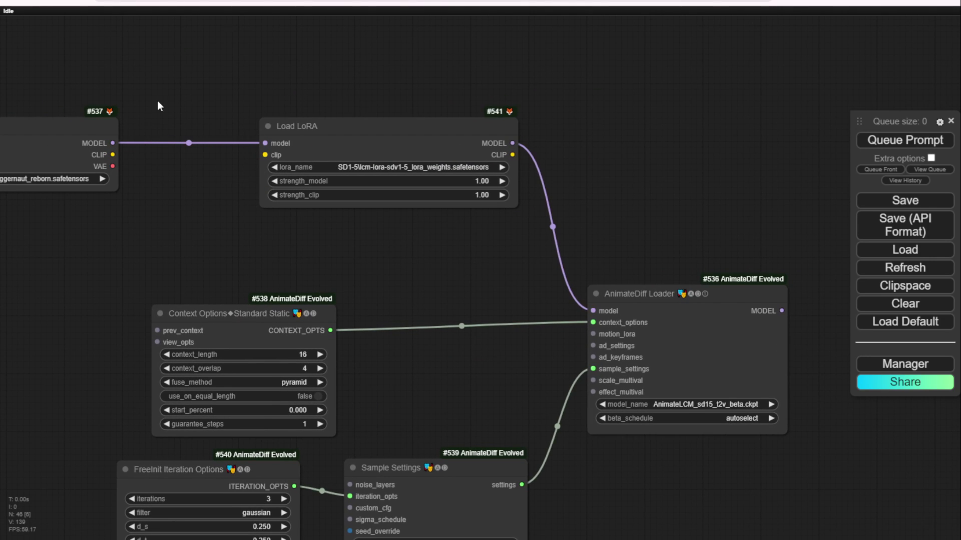
scroll(257, 43, down, 3)
scroll(378, 172, right, 5)
scroll(378, 173, down, 2)
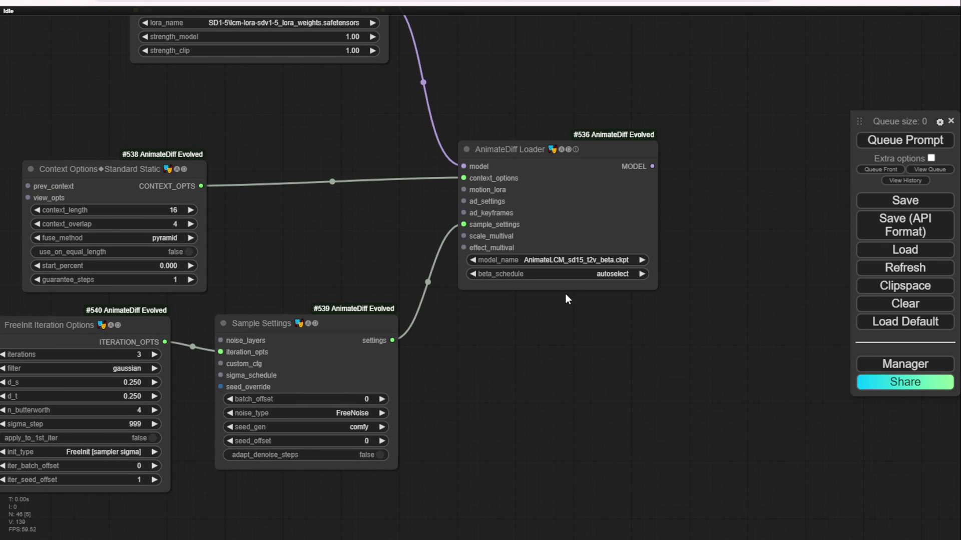
Step: Set AnimateDiff Loader to v3_sd15_mm.ckpt with the sqrt_linear (AnimateDiff) beta schedule
click(577, 260)
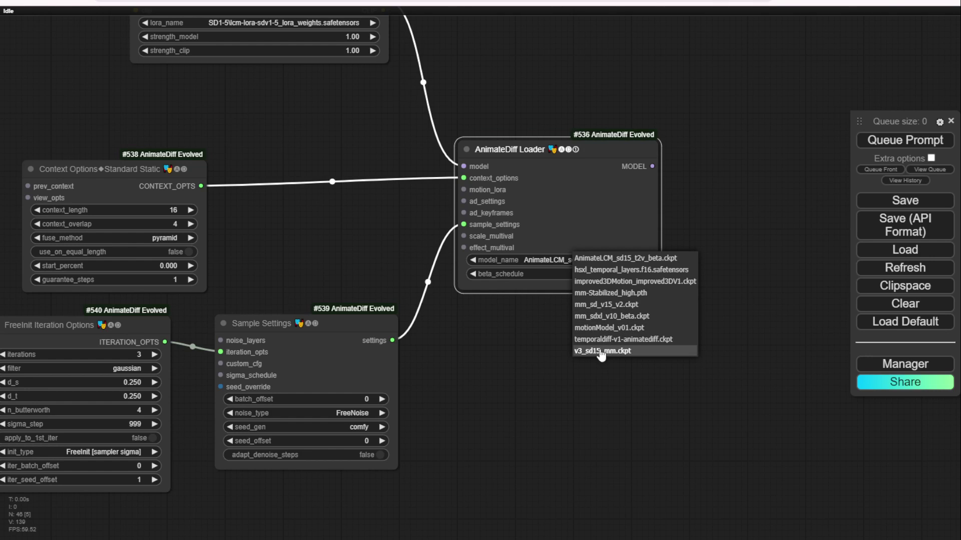
click(586, 352)
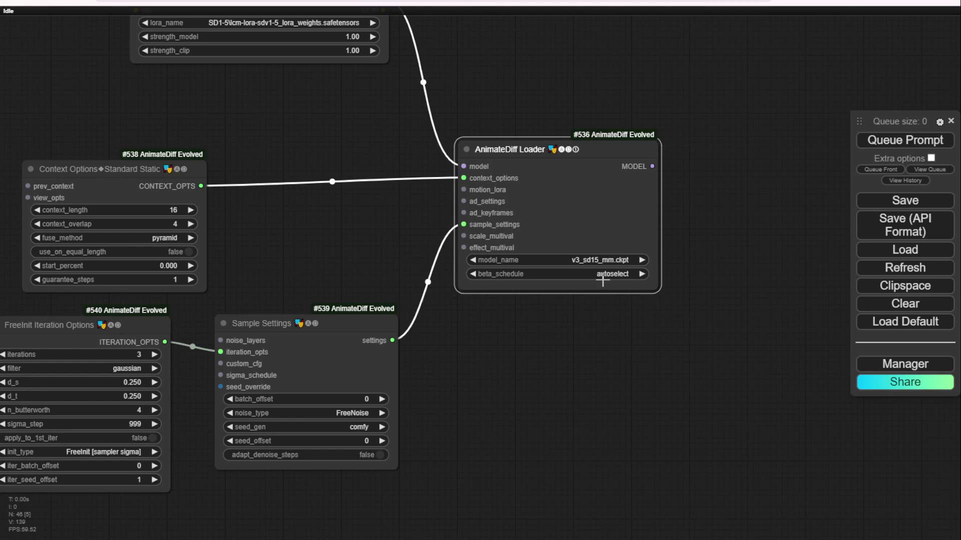
click(623, 273)
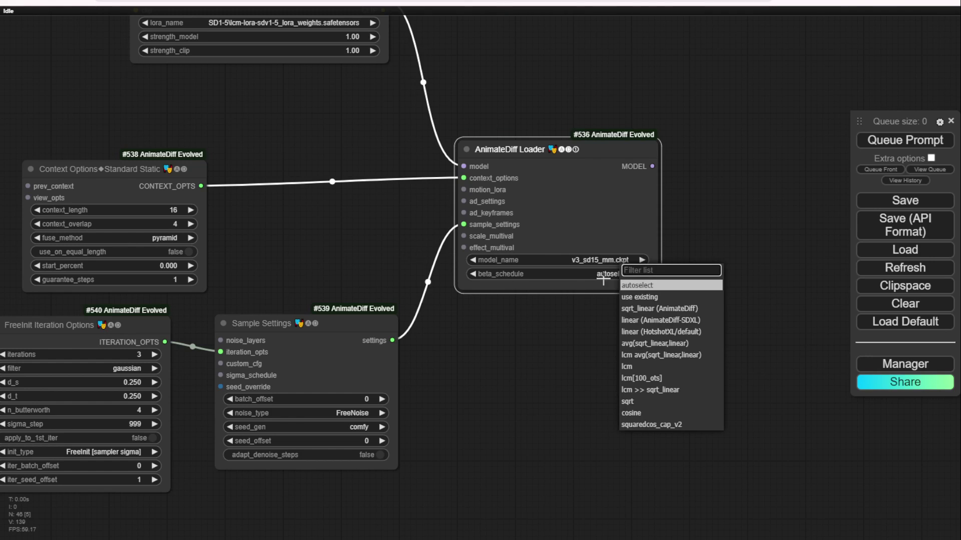
click(635, 308)
click(578, 331)
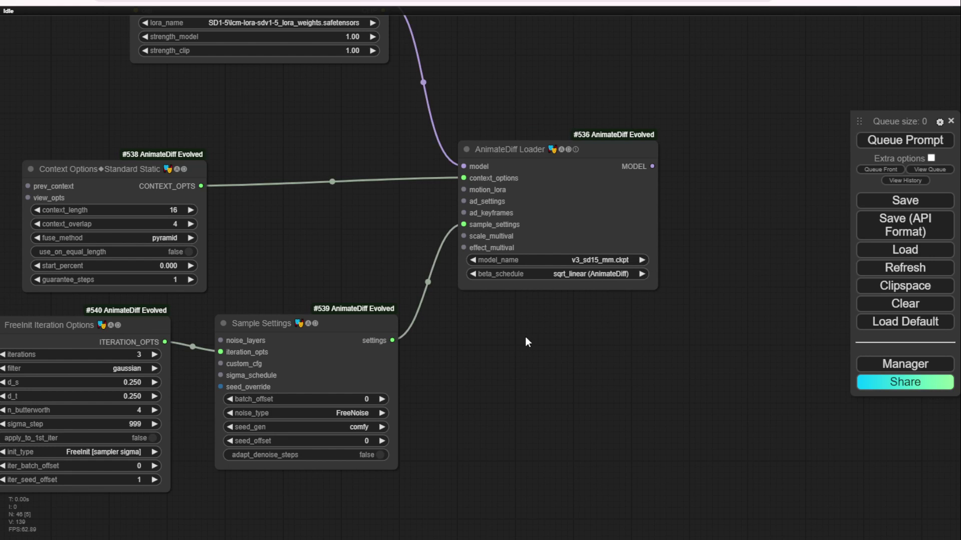
Step: With the whole model chain in view, switch the motion model back to AnimateLCM_sd15_t2v_beta
scroll(476, 356, down, 3)
drag(348, 265, 434, 325)
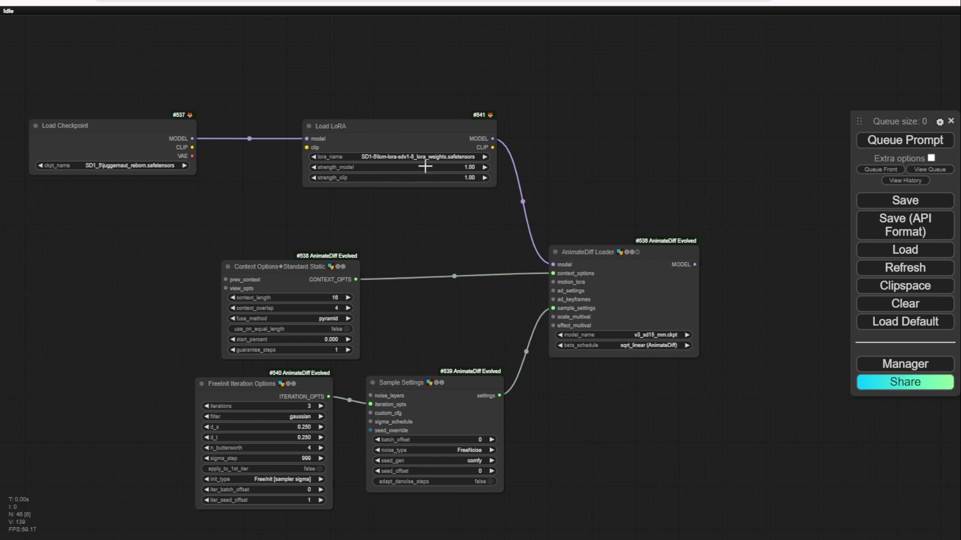
click(654, 335)
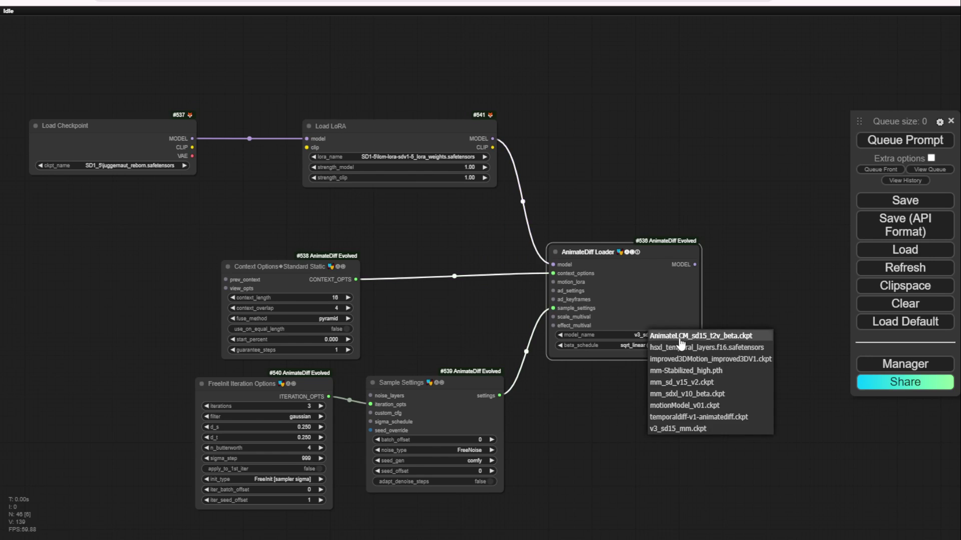
click(676, 338)
drag(622, 397, 546, 401)
scroll(540, 351, up, 4)
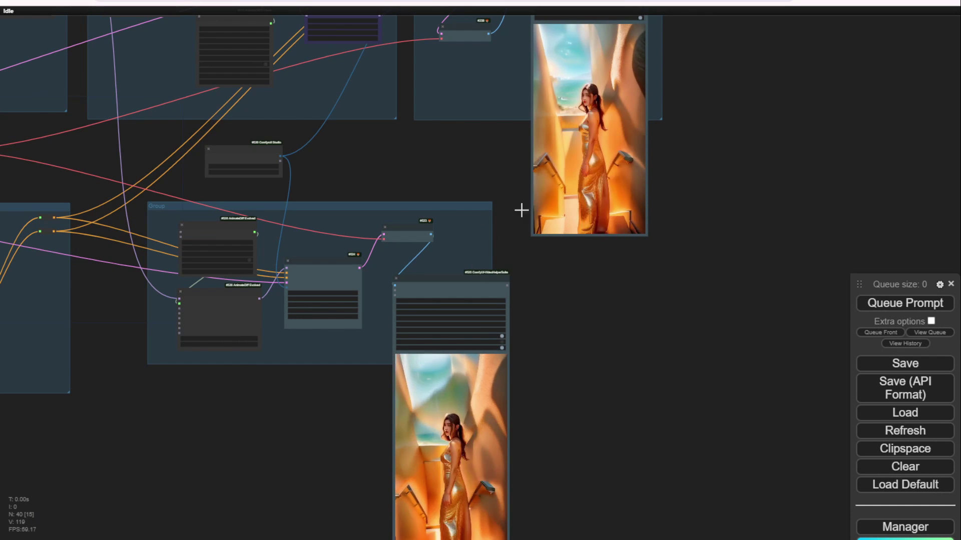
mouse_move(361, 207)
mouse_down()
mouse_move(342, 205)
mouse_move(377, 204)
mouse_move(356, 204)
mouse_up()
scroll(260, 244, up, 7)
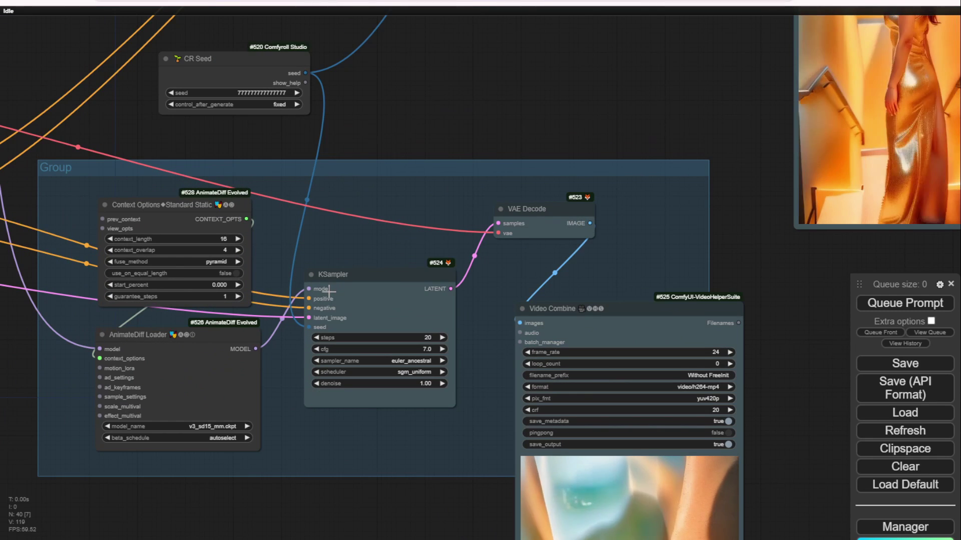
drag(328, 291, 330, 253)
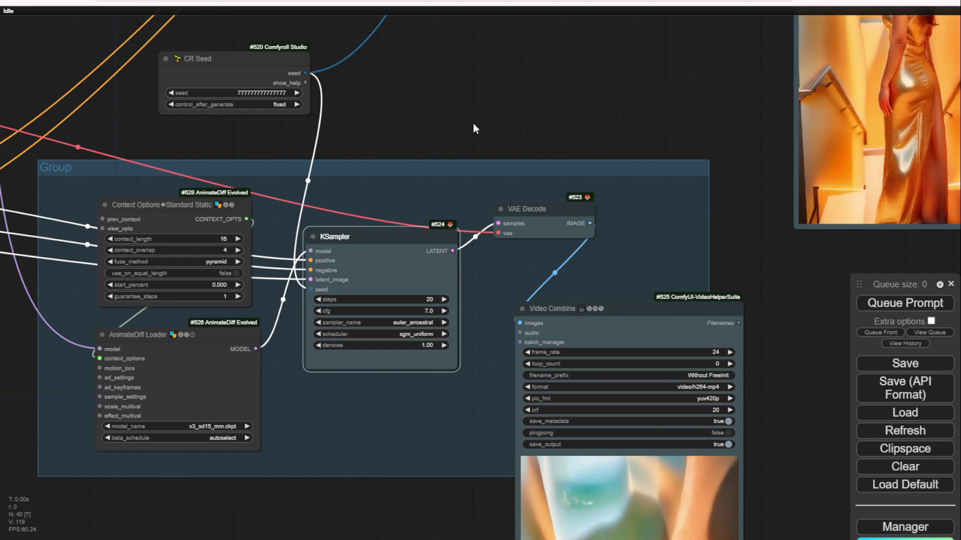
scroll(491, 185, down, 3)
scroll(495, 190, down, 3)
drag(495, 190, 434, 368)
scroll(439, 365, up, 2)
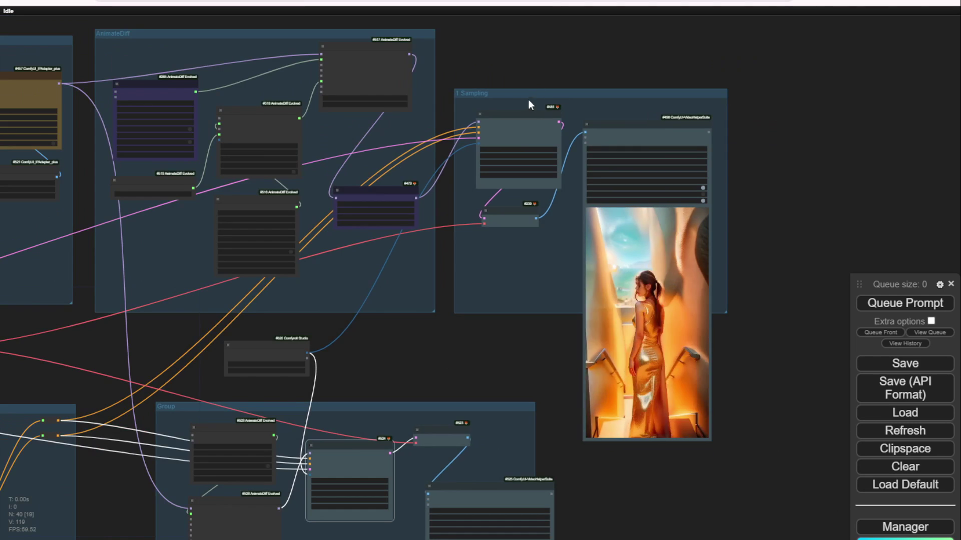
scroll(515, 165, up, 4)
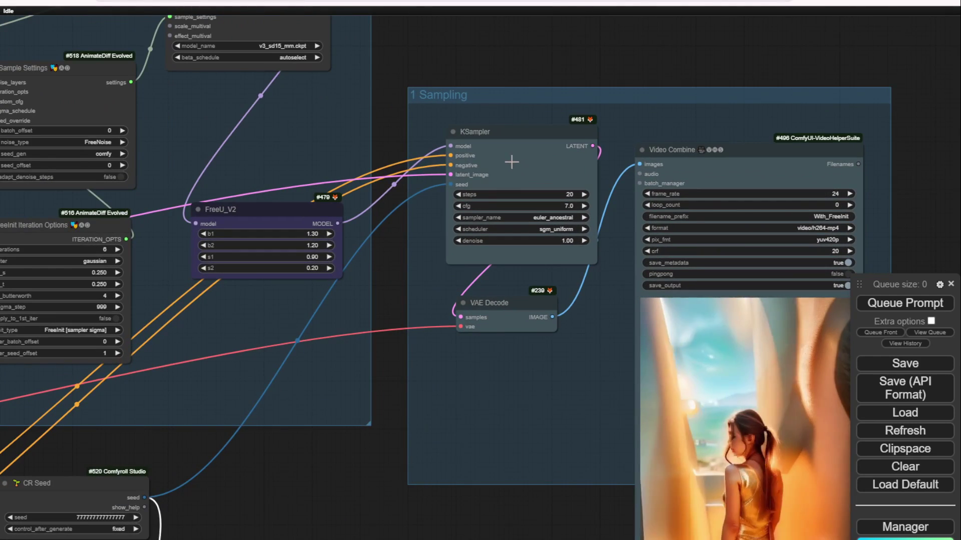
scroll(406, 340, down, 5)
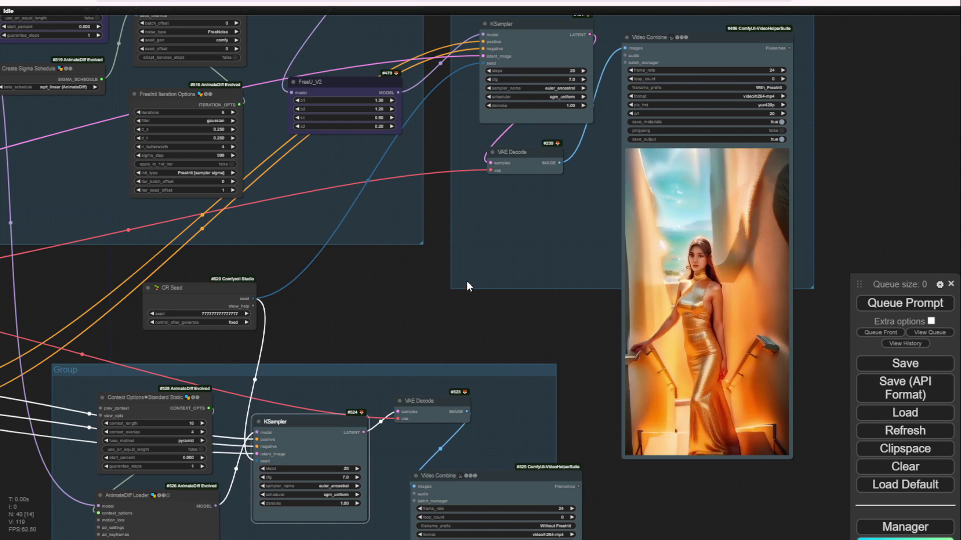
drag(373, 314, 453, 337)
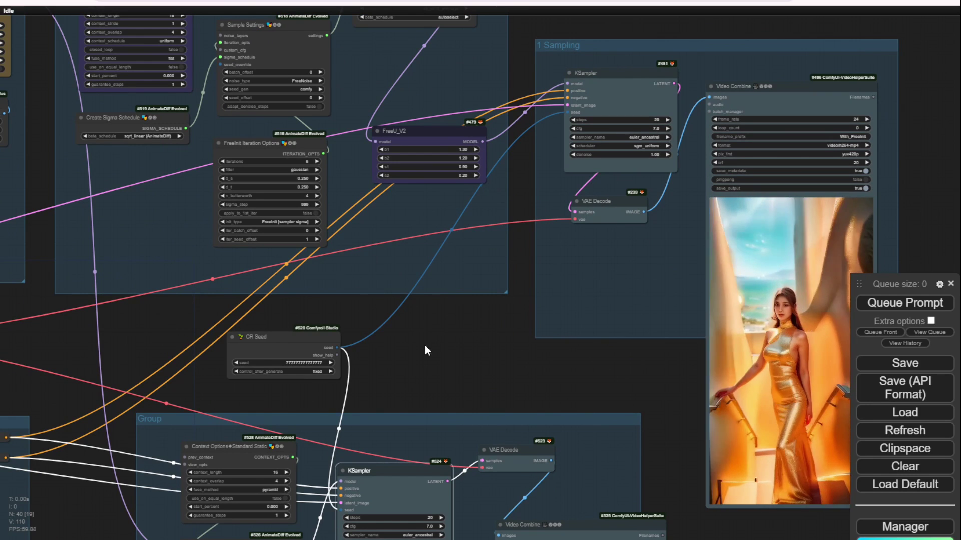
Step: Place the With_FreeInit and Without FreeInit video outputs next to each other by the Sampling group
scroll(412, 79, down, 4)
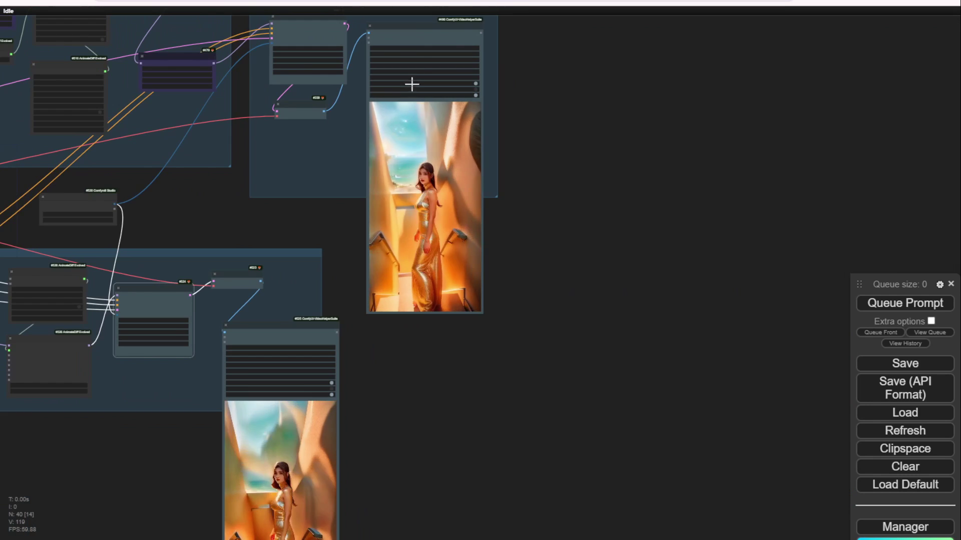
drag(419, 25, 529, 285)
drag(285, 328, 401, 303)
drag(231, 215, 444, 376)
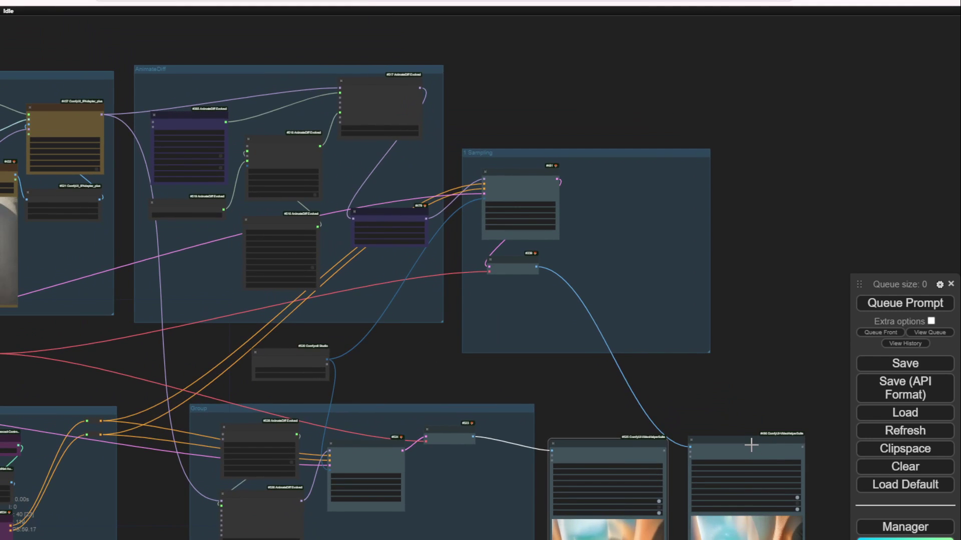
mouse_move(752, 444)
mouse_down()
mouse_move(658, 25)
mouse_move(467, 97)
mouse_move(566, 95)
mouse_move(742, 289)
mouse_move(762, 434)
mouse_move(755, 454)
mouse_move(748, 442)
mouse_up()
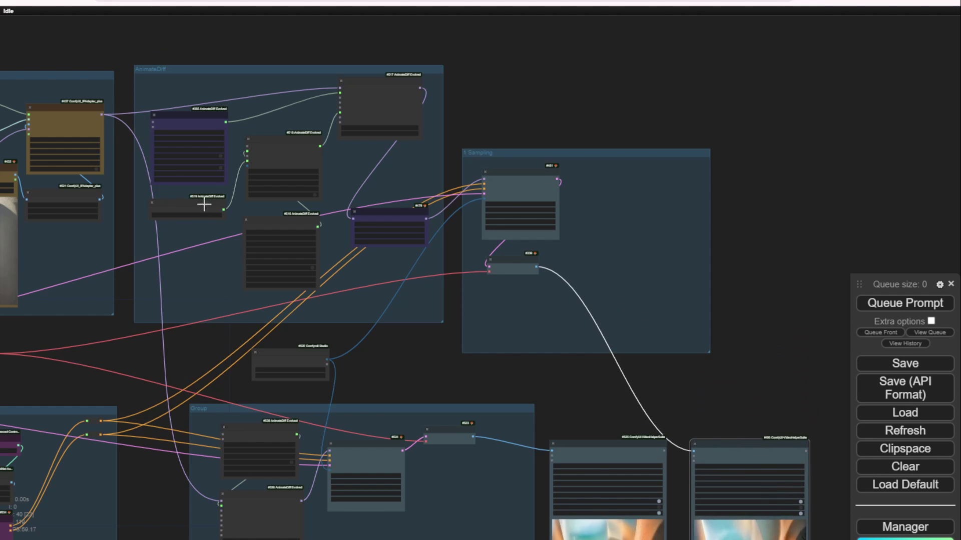
scroll(202, 206, up, 1)
scroll(218, 220, up, 6)
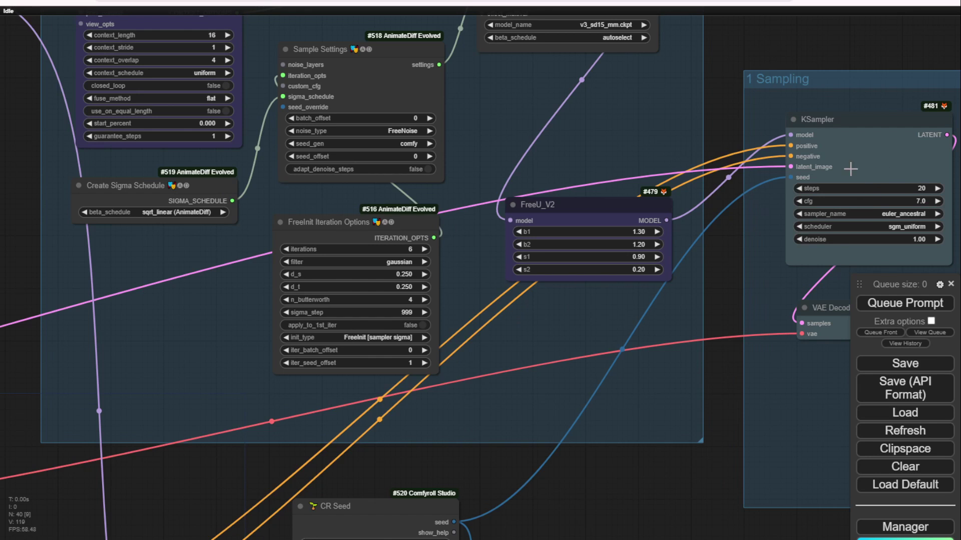
drag(647, 489, 205, 401)
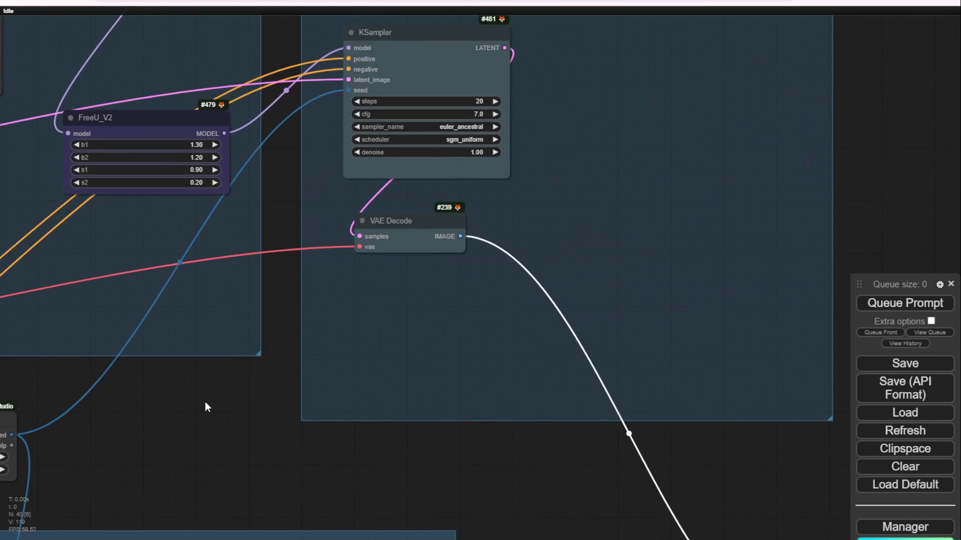
scroll(455, 380, down, 3)
drag(578, 491, 399, 214)
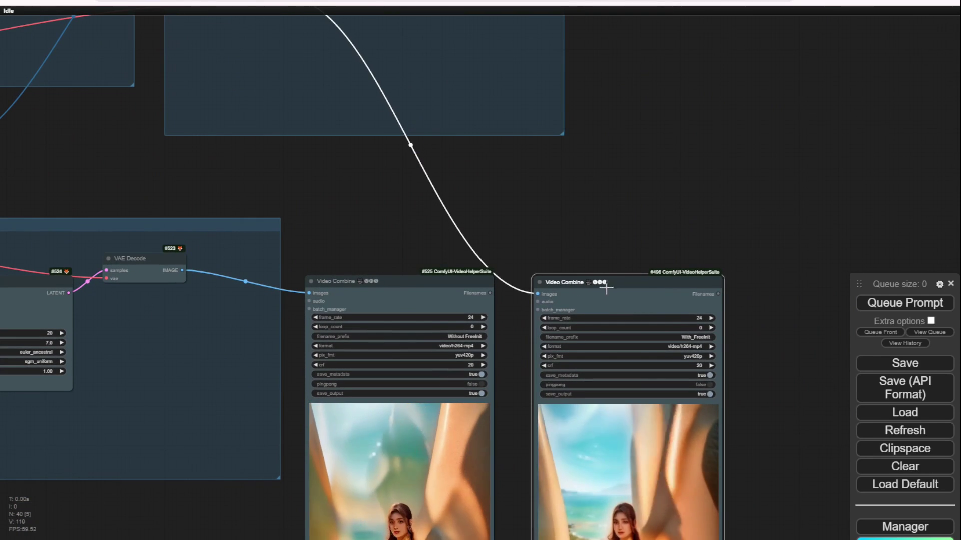
drag(629, 241, 575, 93)
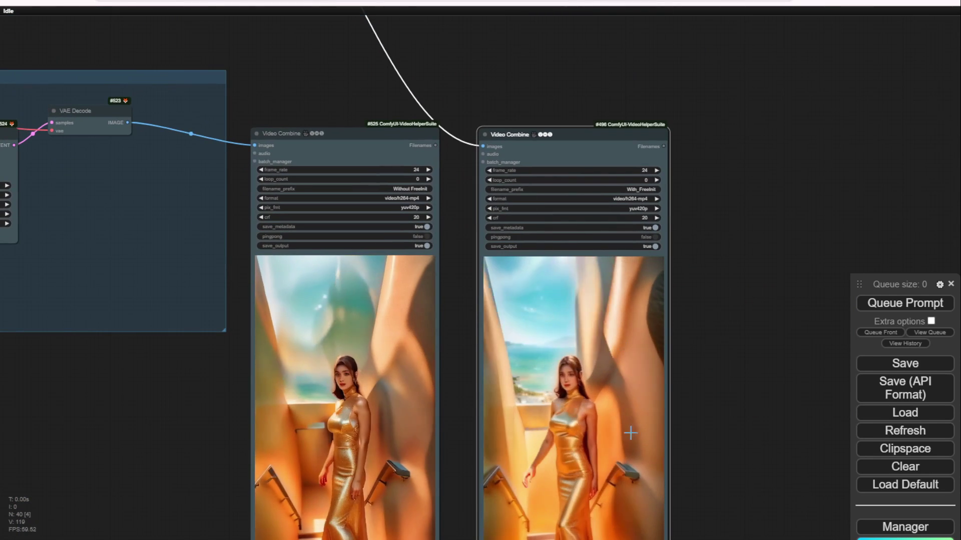
Step: In the comparison group, nudge AnimateDiff Loader, move KSampler down and VAE Decode right
drag(308, 118, 633, 152)
drag(301, 44, 411, 46)
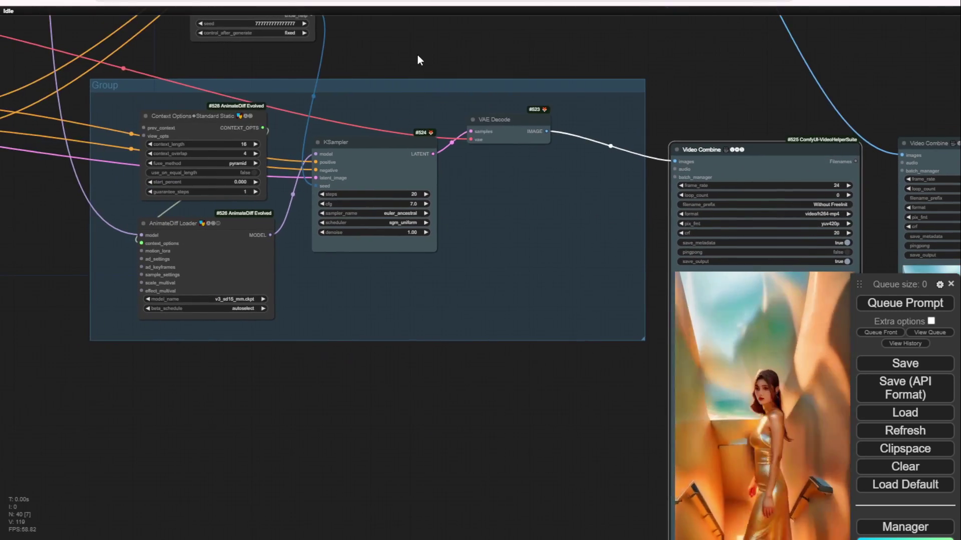
click(186, 225)
mouse_move(186, 226)
mouse_down()
mouse_move(222, 236)
mouse_move(183, 224)
mouse_up()
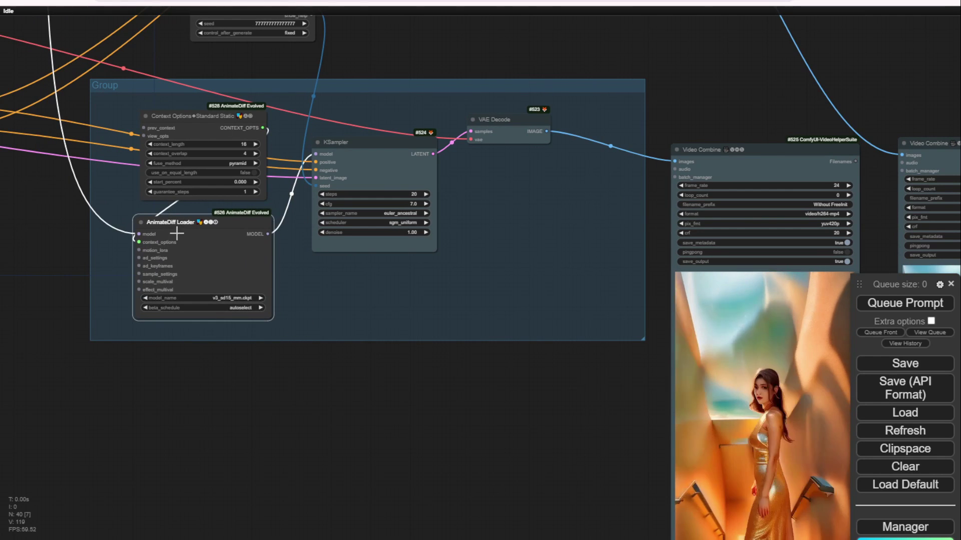
drag(358, 142, 355, 178)
drag(505, 120, 539, 118)
Step: Center the Without FreeInit and With_FreeInit video previews side by side on screen
drag(742, 98, 359, 91)
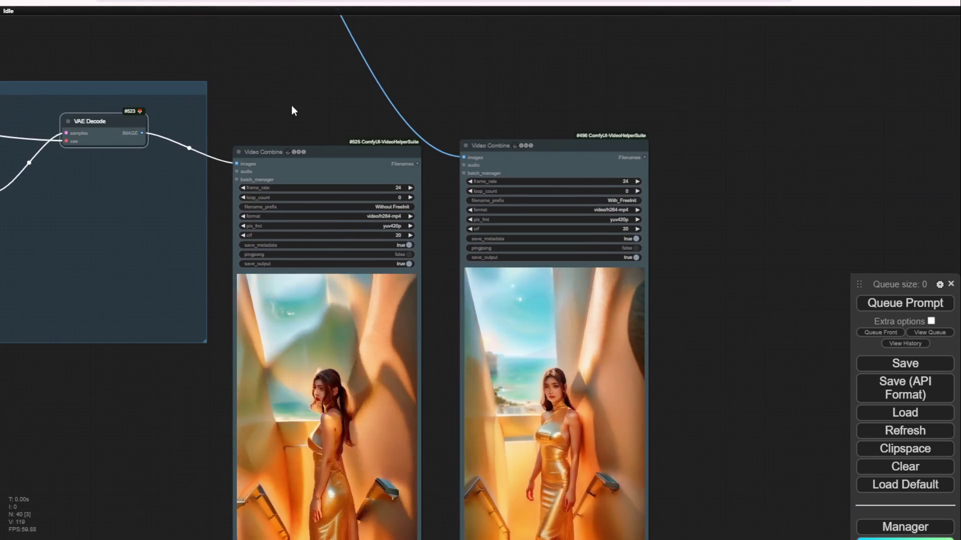
scroll(292, 106, down, 3)
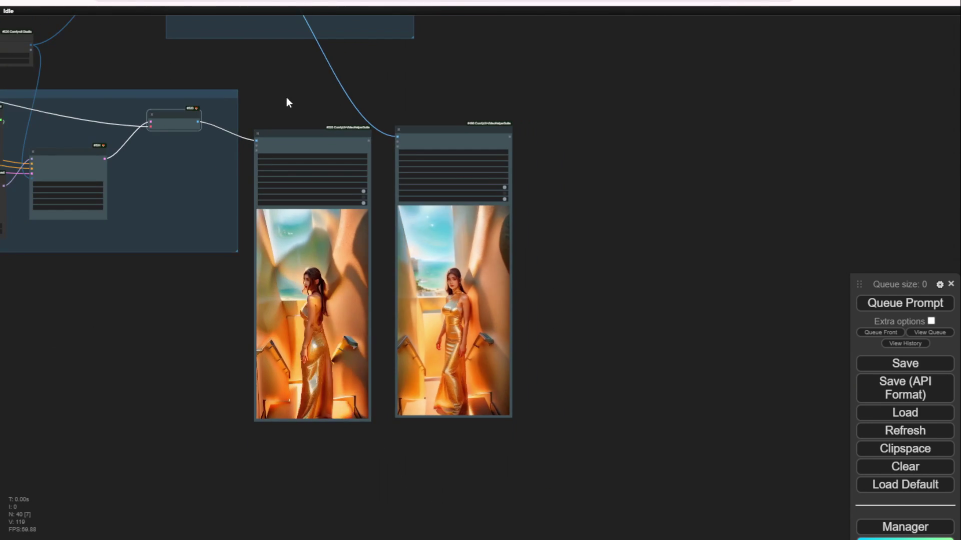
drag(283, 100, 317, 218)
scroll(302, 184, down, 2)
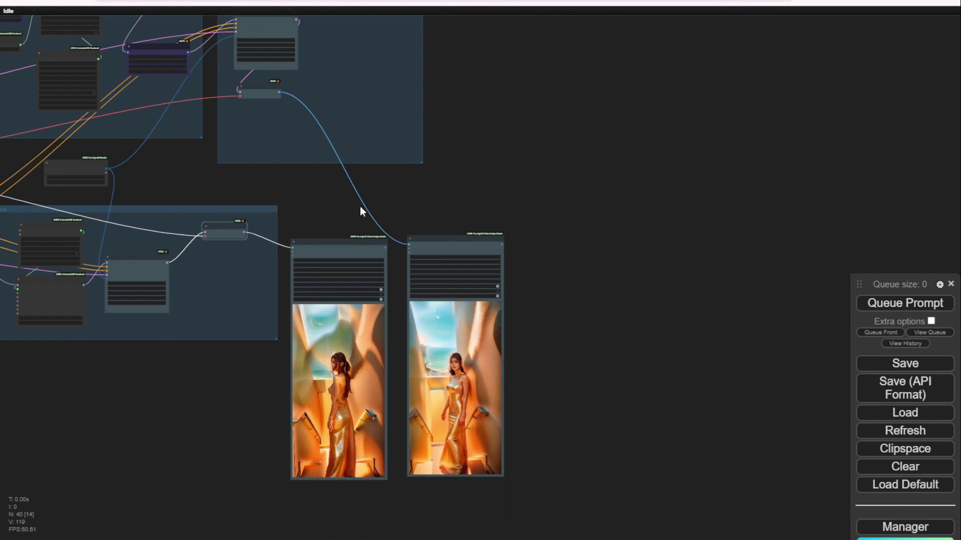
scroll(404, 222, up, 3)
drag(437, 206, 365, 10)
scroll(376, 106, up, 2)
scroll(341, 144, up, 2)
scroll(340, 143, up, 1)
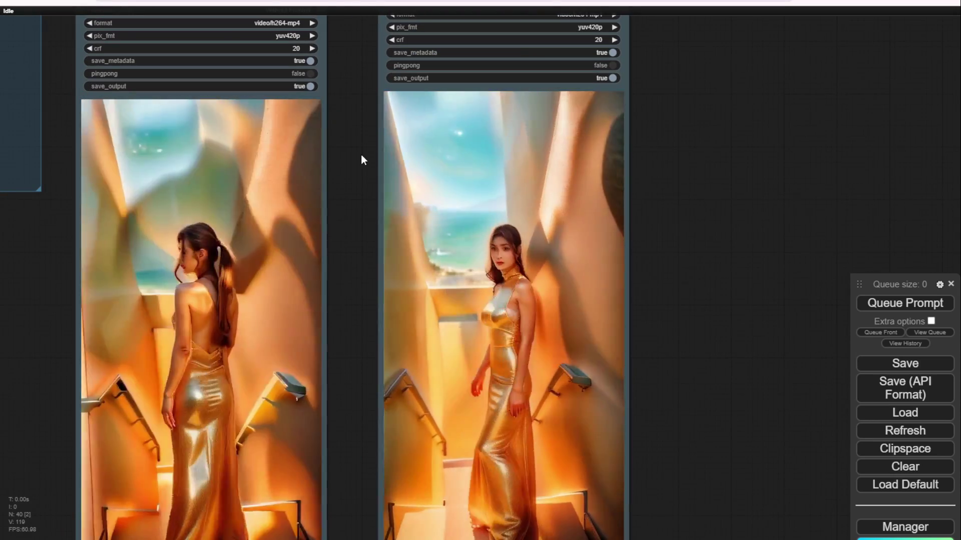
scroll(341, 156, down, 3)
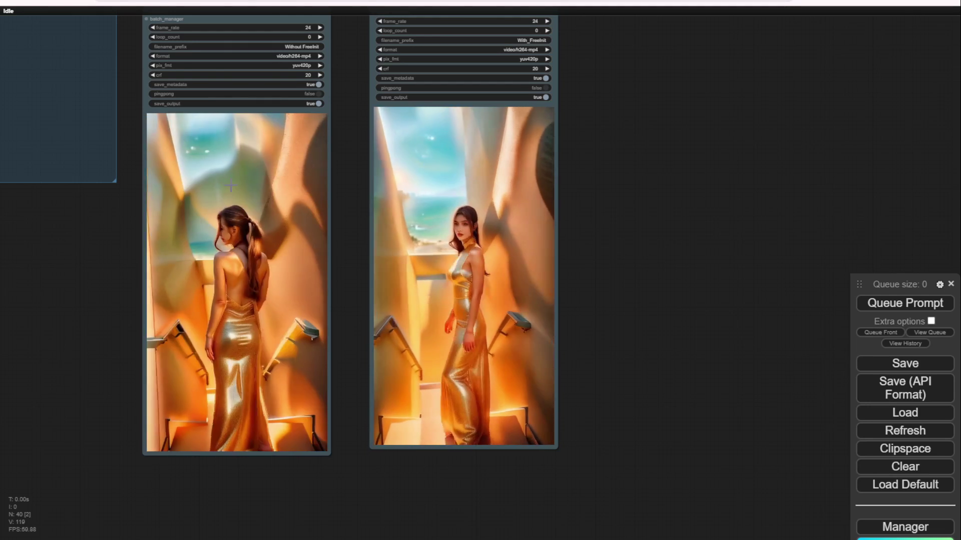
drag(133, 163, 105, 230)
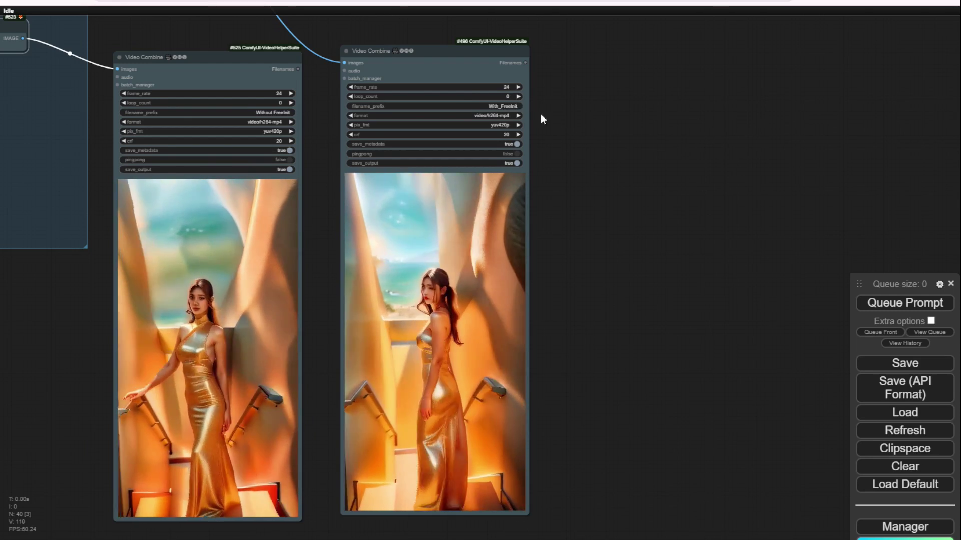
scroll(317, 219, down, 3)
scroll(308, 224, up, 8)
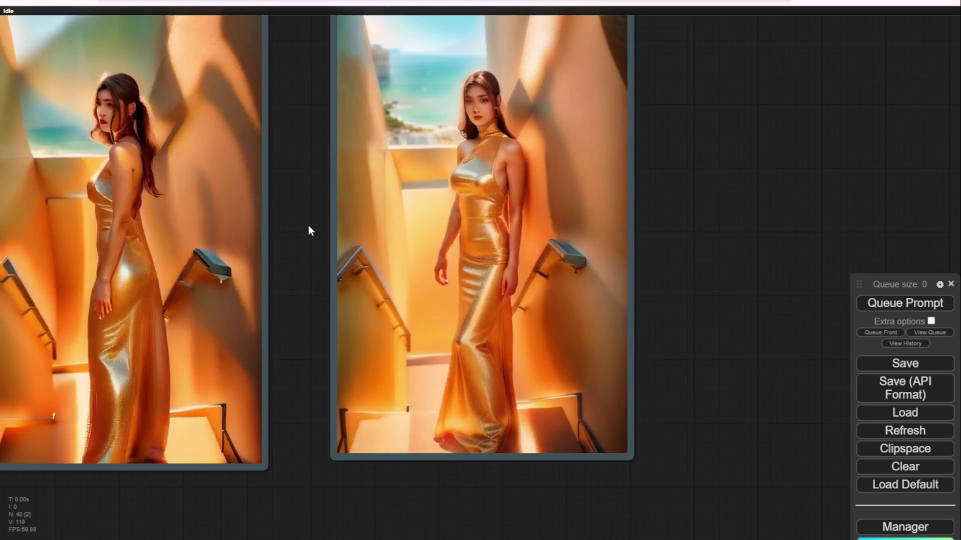
scroll(308, 224, down, 1)
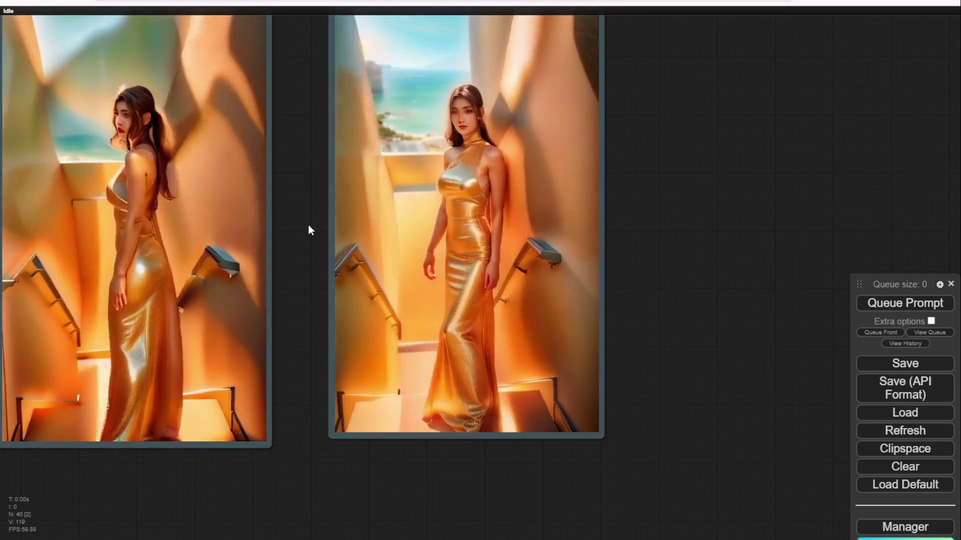
drag(316, 224, 346, 227)
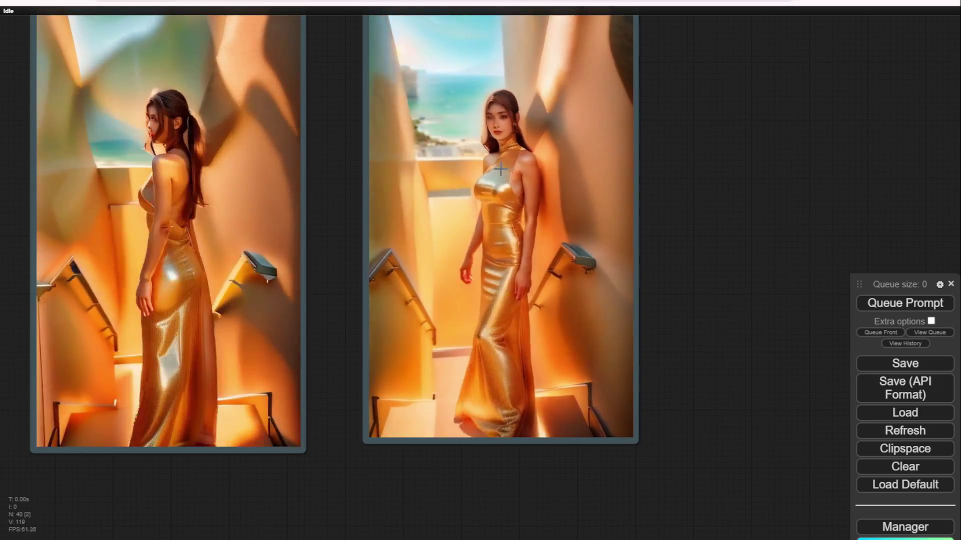
Step: Save the With_FreeInit preview video and change a playback option on the Without FreeInit preview
right_click(482, 170)
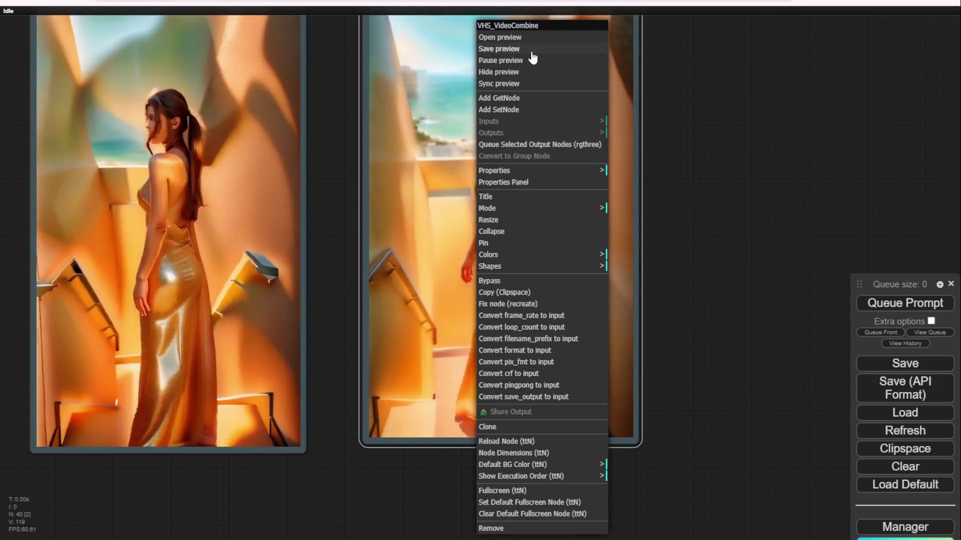
click(532, 51)
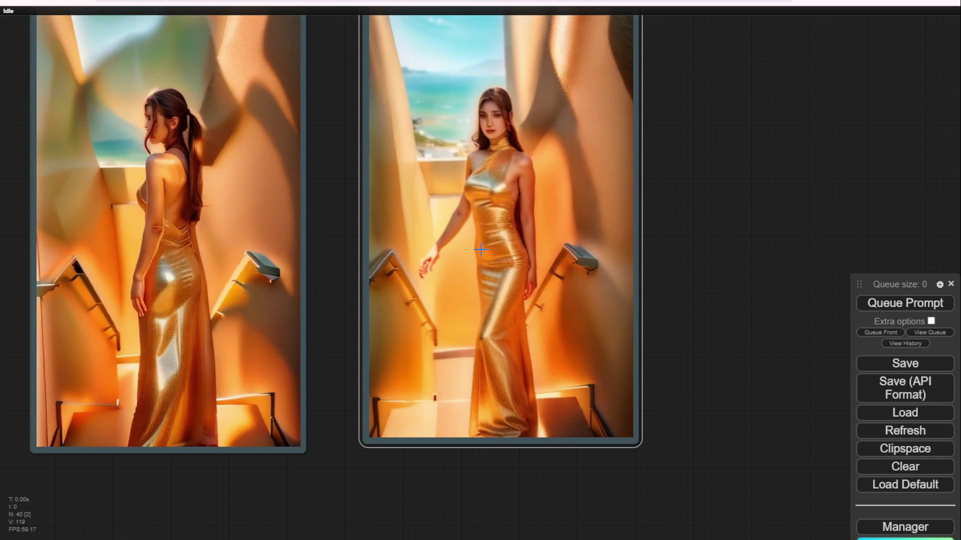
right_click(203, 28)
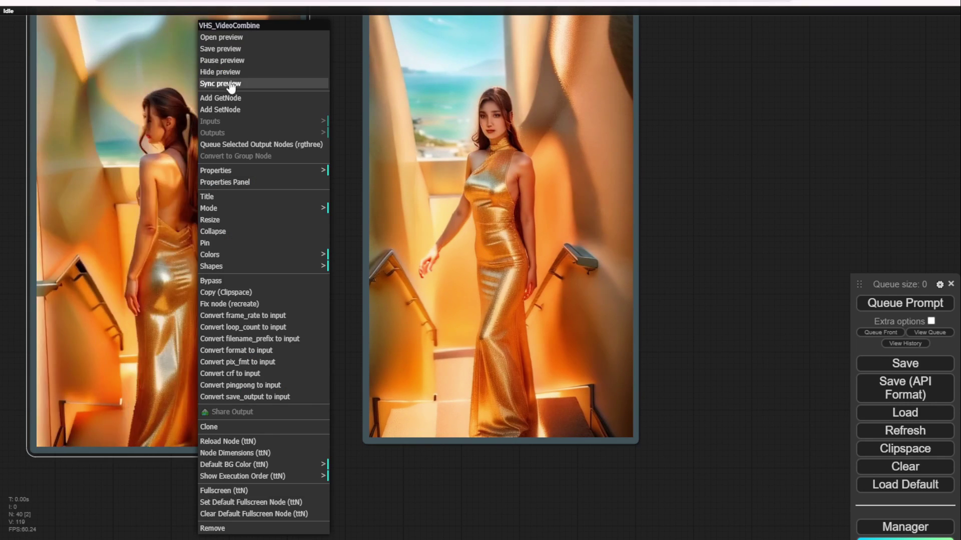
click(236, 60)
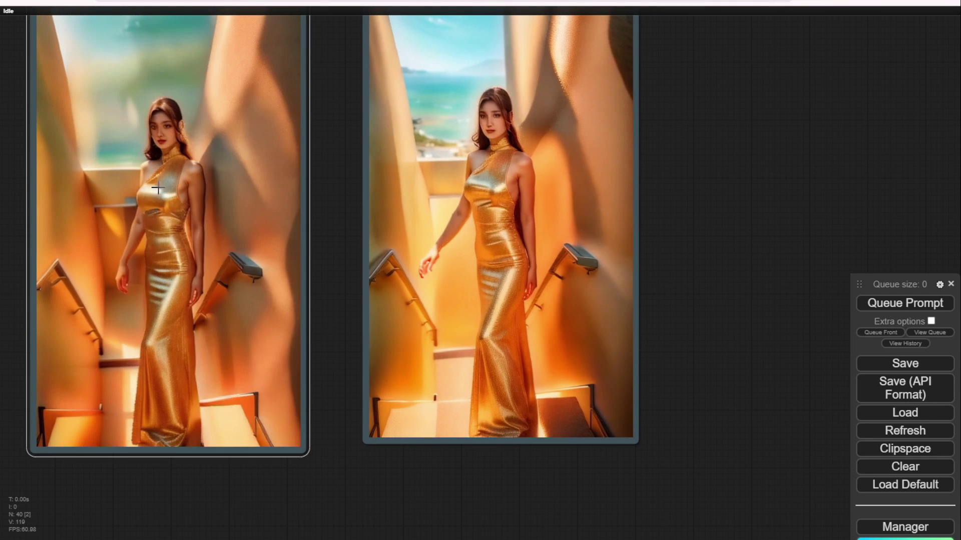
Step: Check the settings rows above both previews, then frame just the two videos
scroll(151, 217, down, 3)
drag(22, 125, 10, 242)
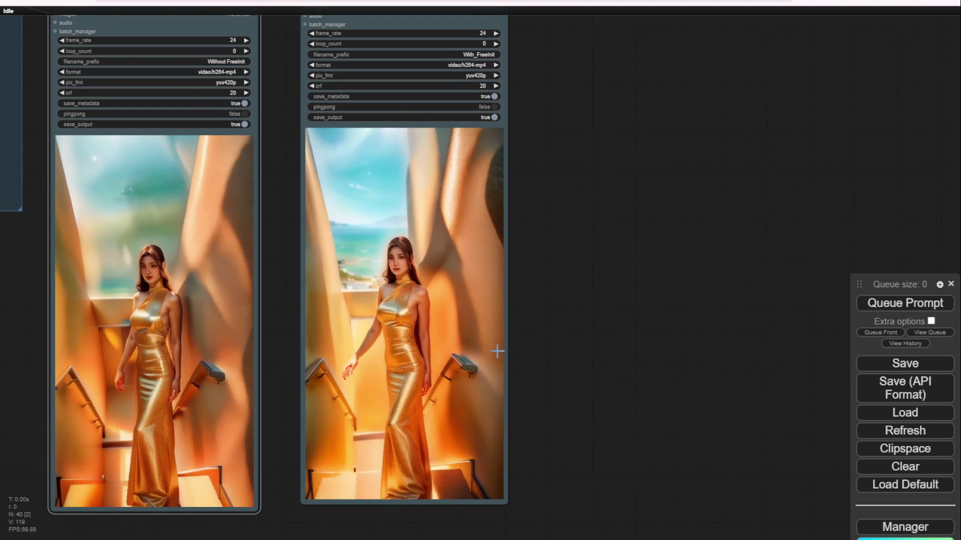
scroll(416, 318, up, 5)
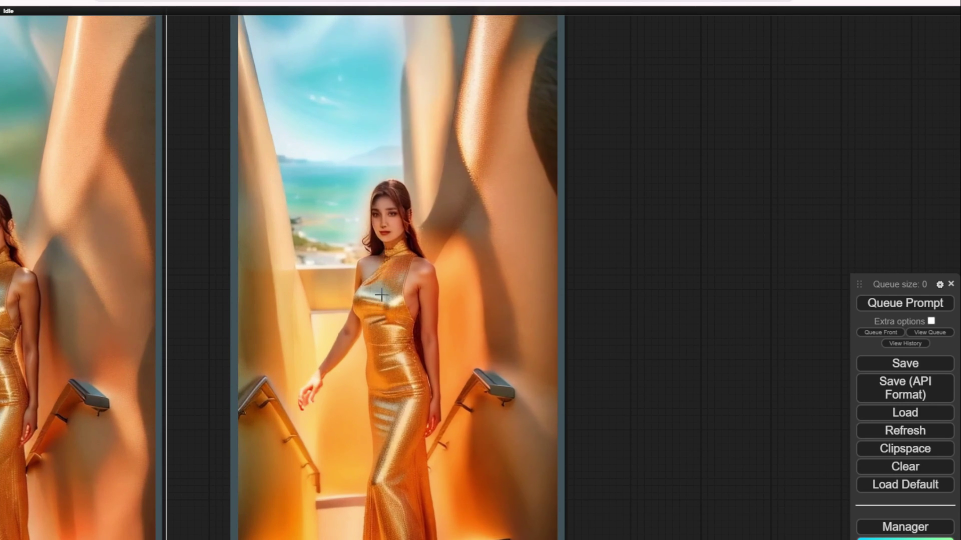
scroll(382, 355, down, 2)
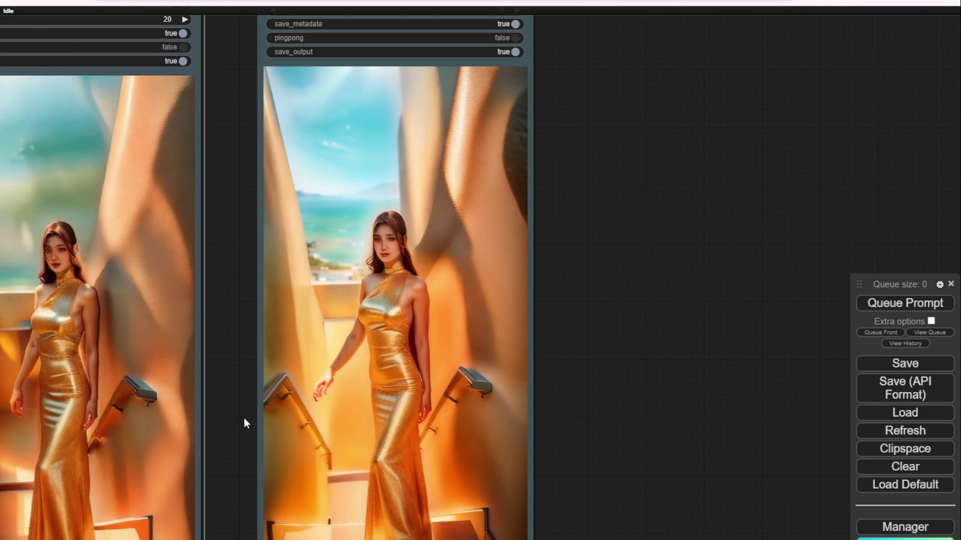
drag(241, 418, 261, 308)
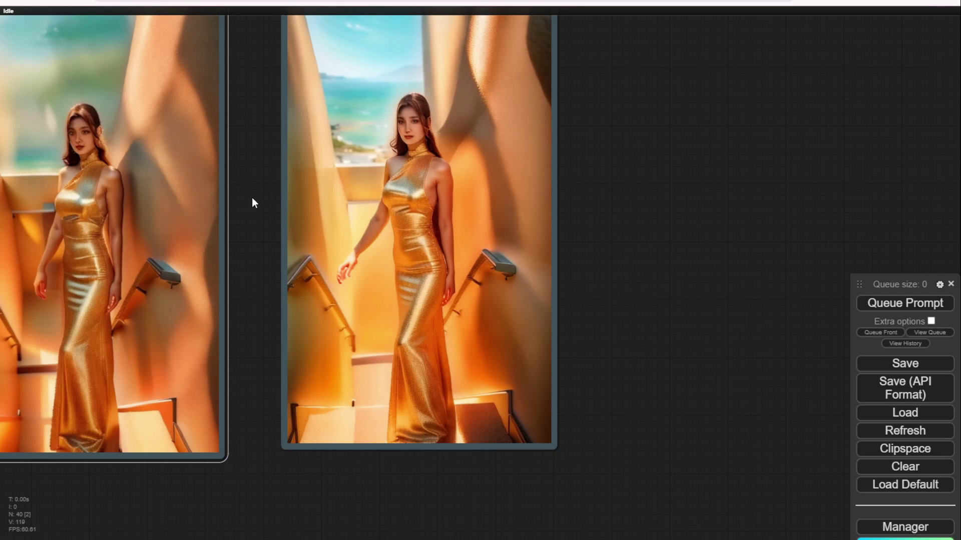
scroll(251, 202, down, 2)
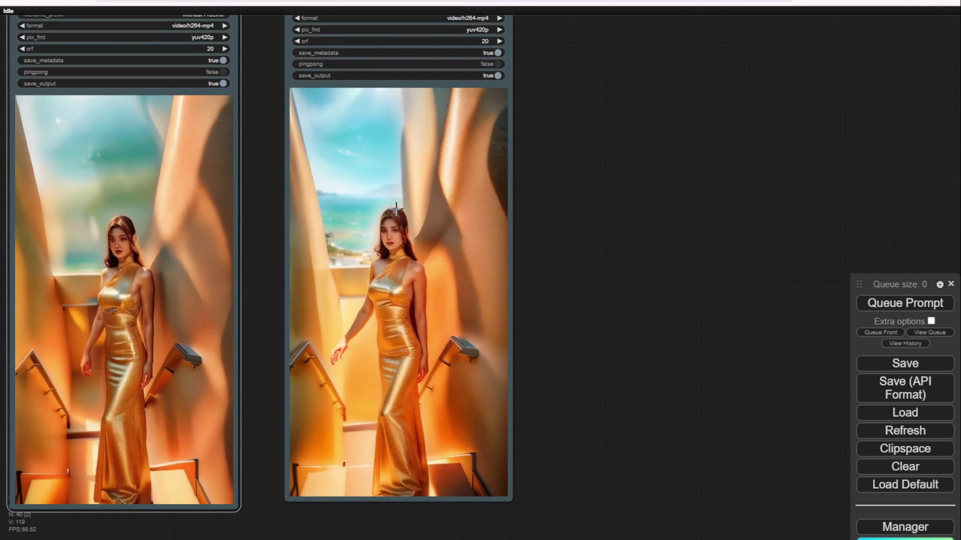
scroll(340, 315, up, 3)
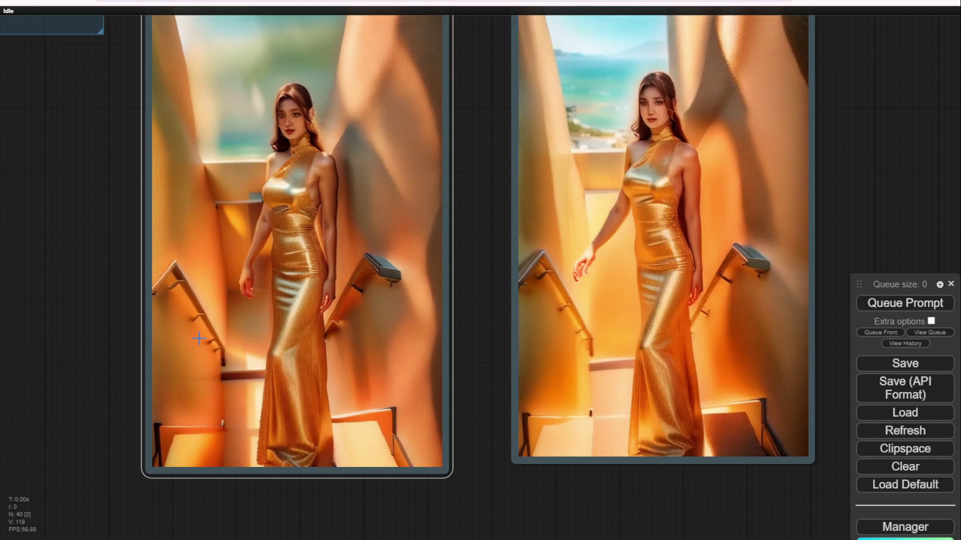
scroll(145, 314, down, 3)
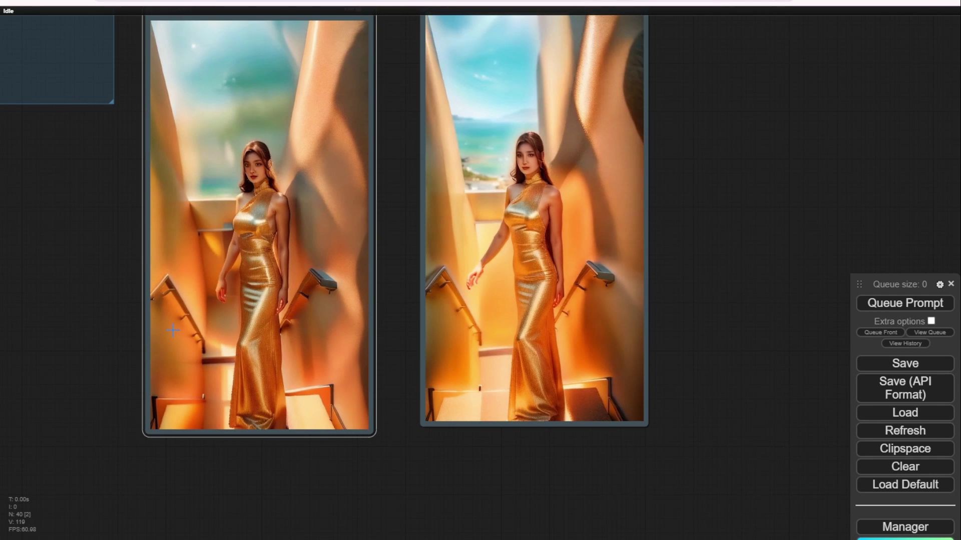
scroll(172, 330, up, 3)
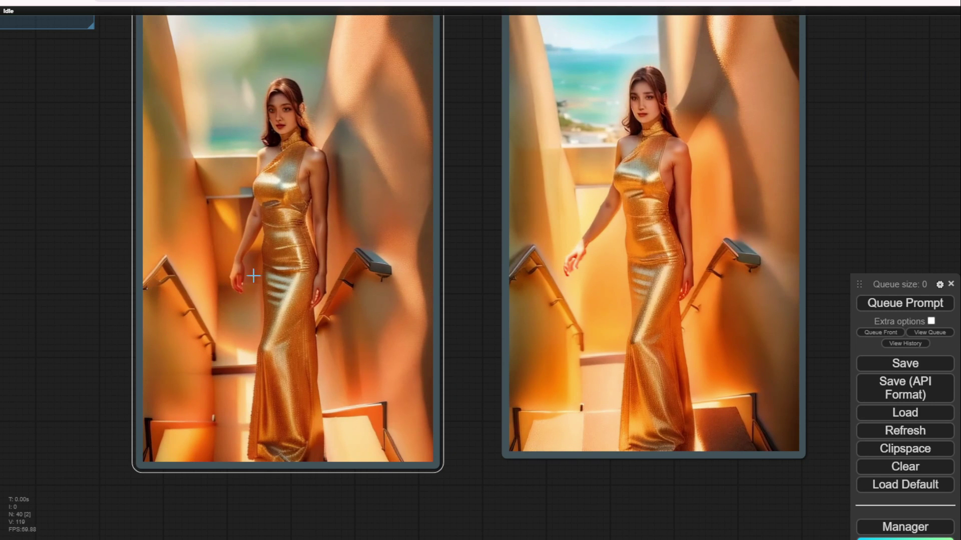
scroll(352, 270, up, 2)
scroll(353, 270, up, 2)
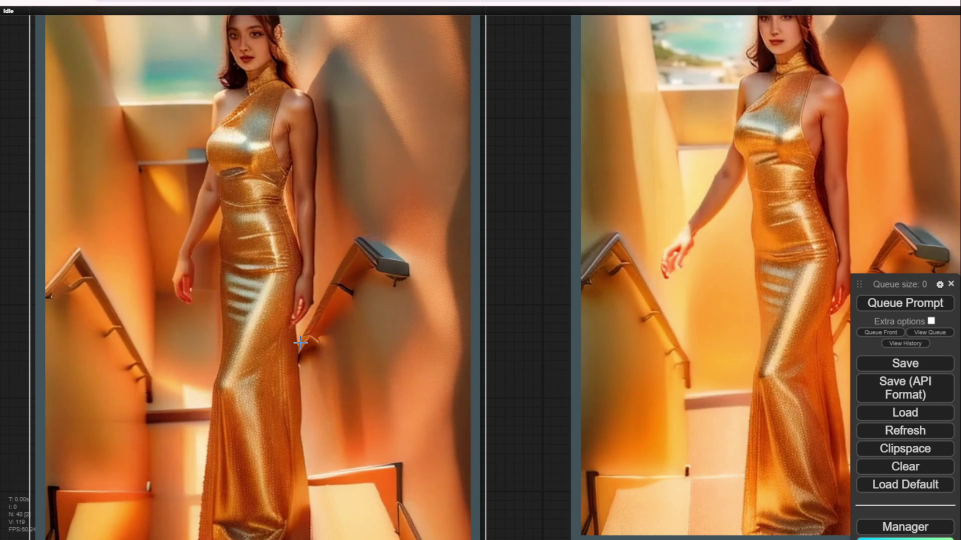
scroll(144, 337, down, 3)
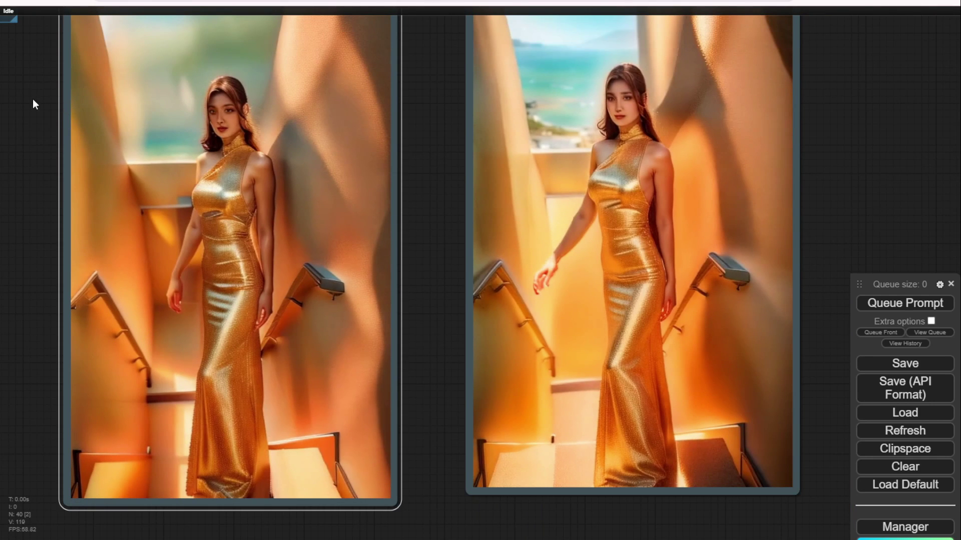
drag(32, 100, 77, 196)
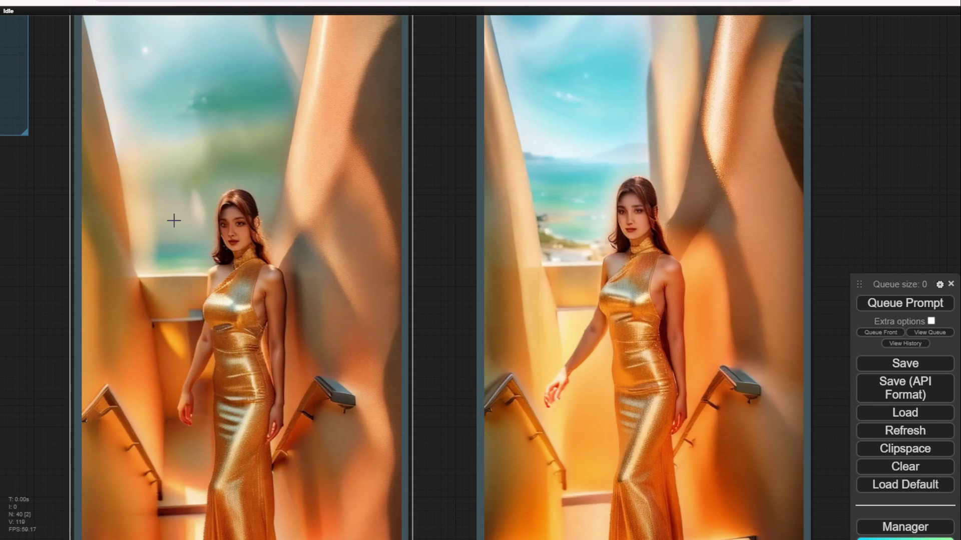
drag(41, 314, 34, 242)
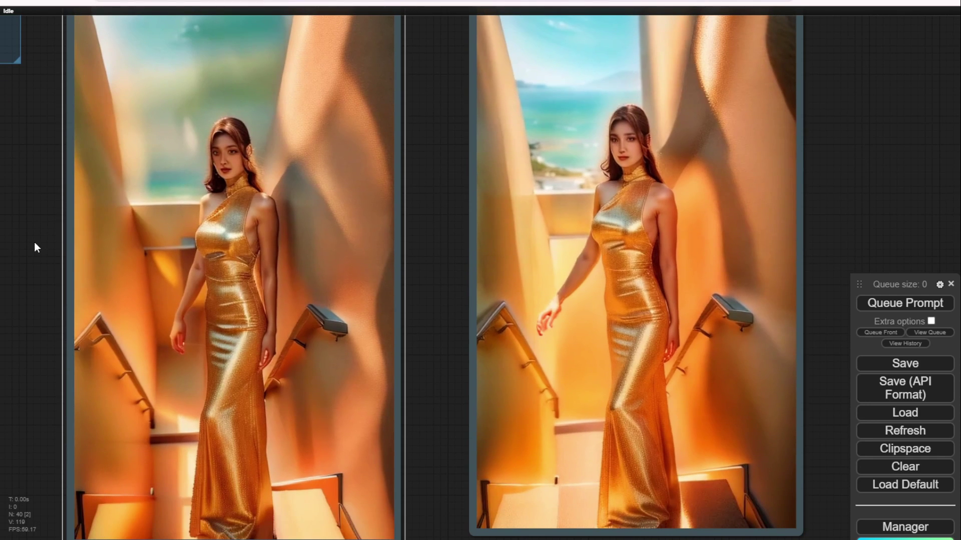
drag(45, 292, 53, 236)
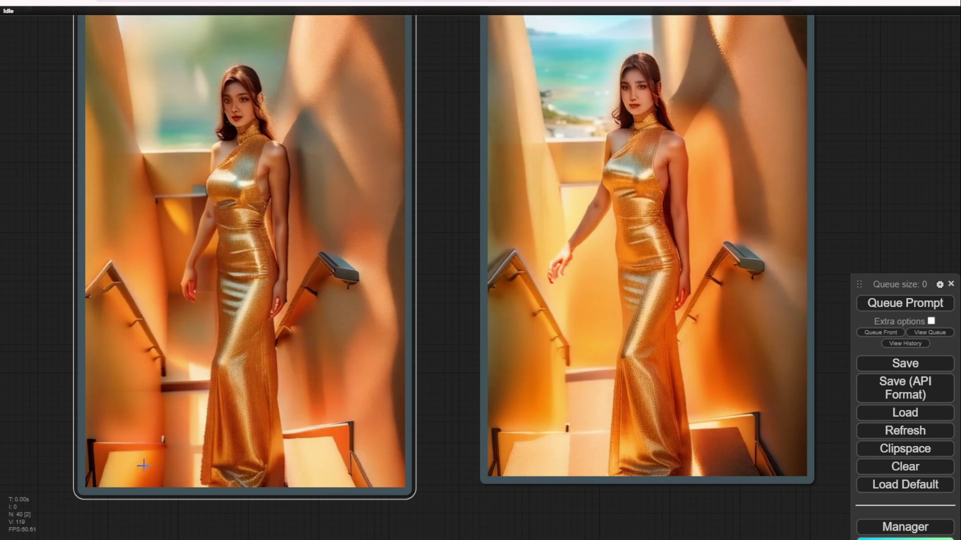
drag(175, 522, 152, 407)
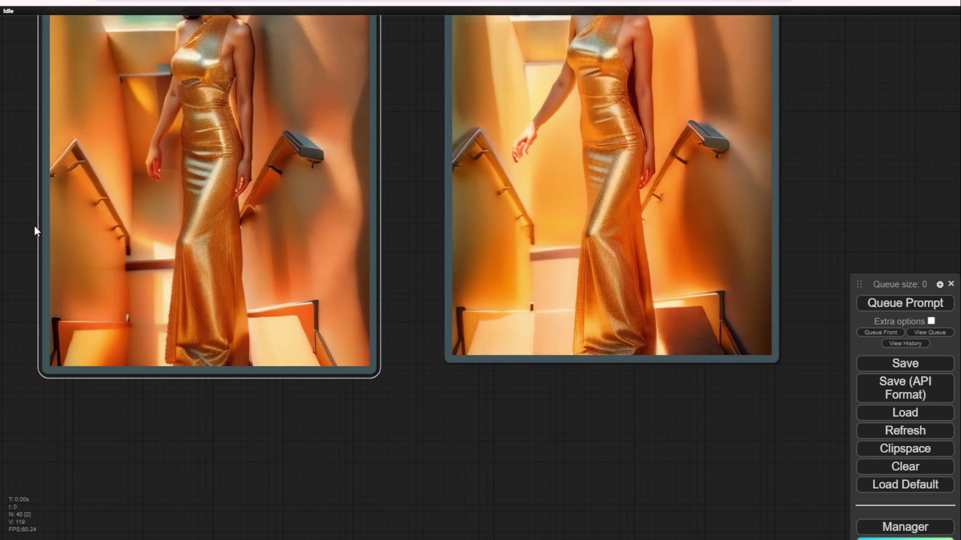
scroll(14, 154, down, 2)
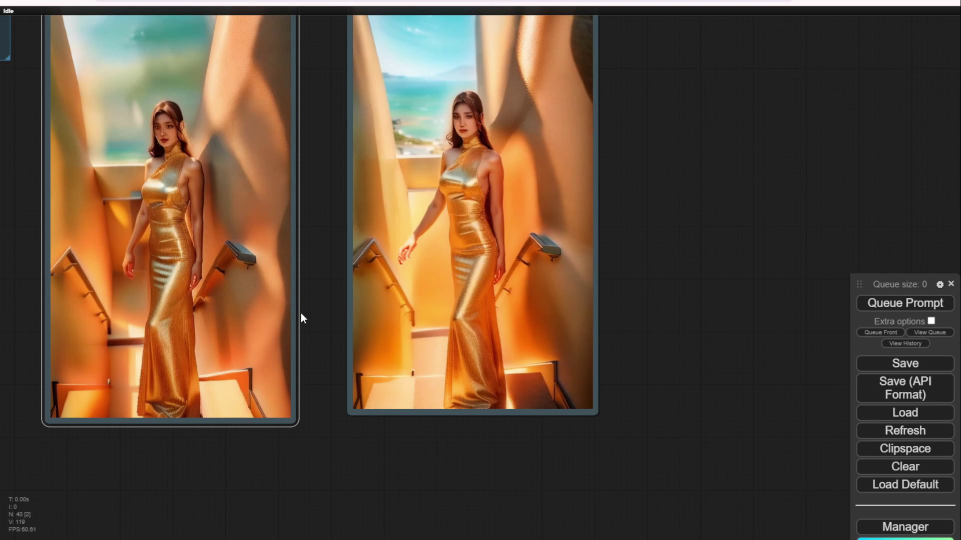
scroll(302, 314, down, 2)
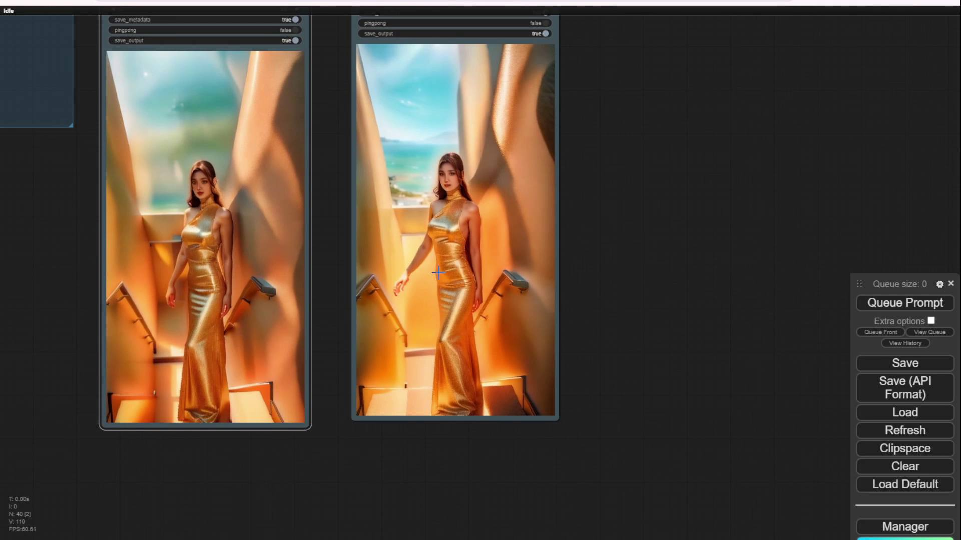
scroll(434, 271, down, 2)
drag(344, 277, 327, 317)
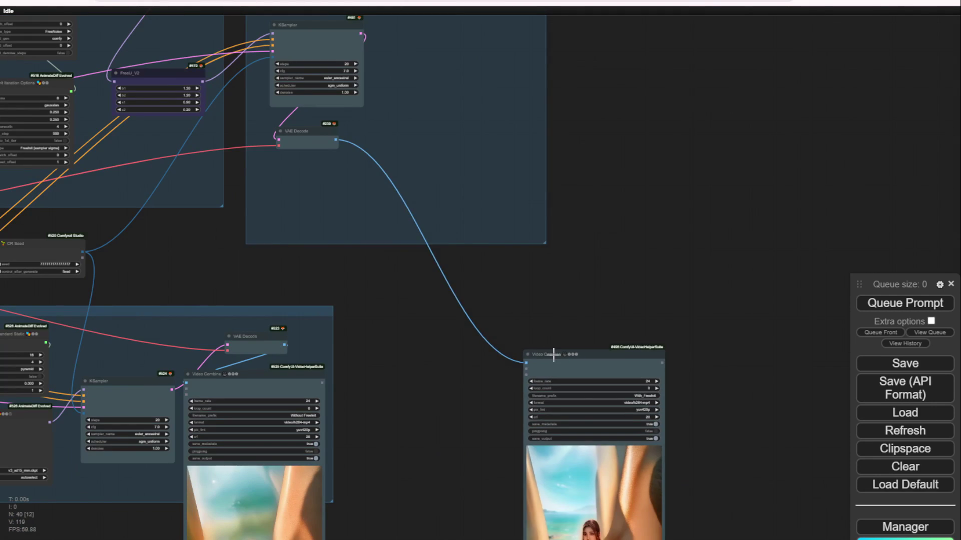
Step: Move the With_FreeInit output up and left beside the other blonde-woman video
drag(553, 354, 403, 3)
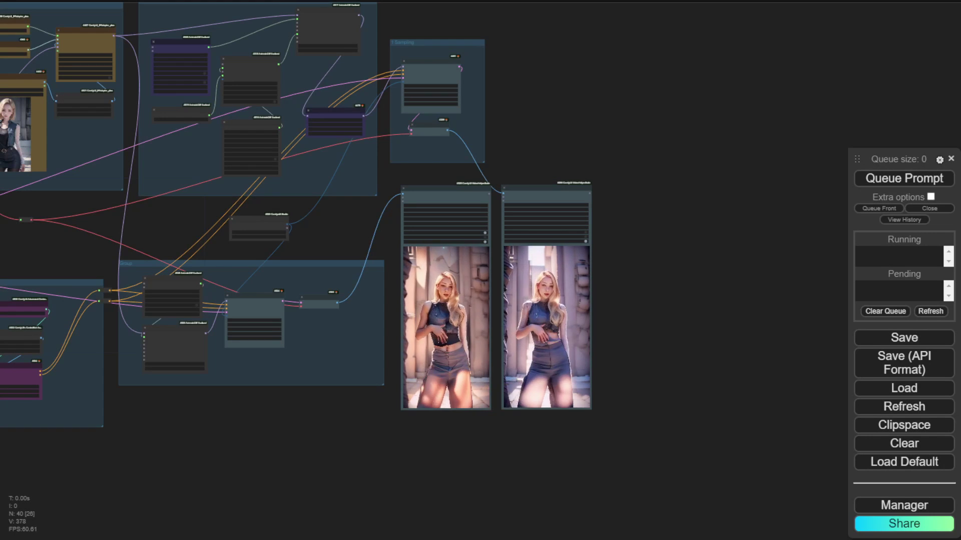
drag(396, 444, 492, 479)
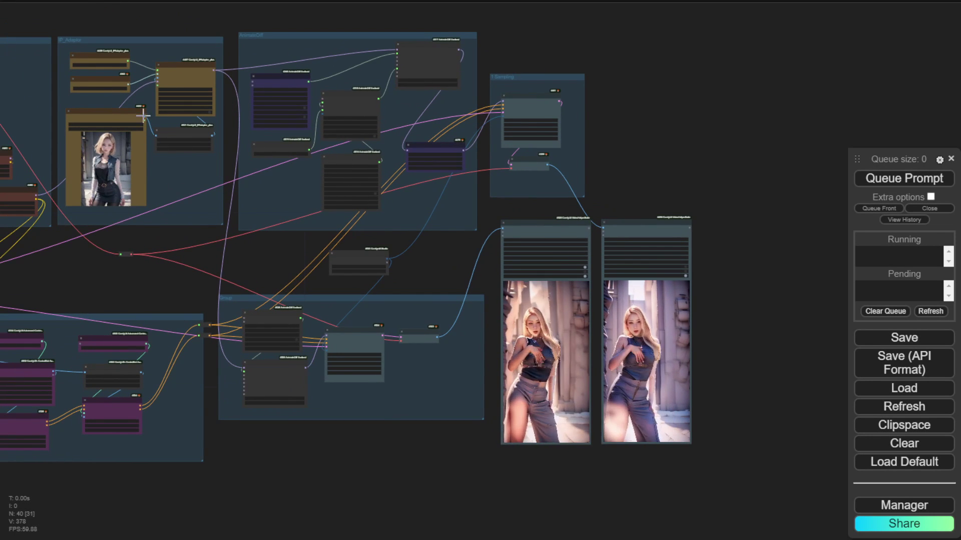
drag(130, 247, 224, 265)
scroll(246, 278, up, 3)
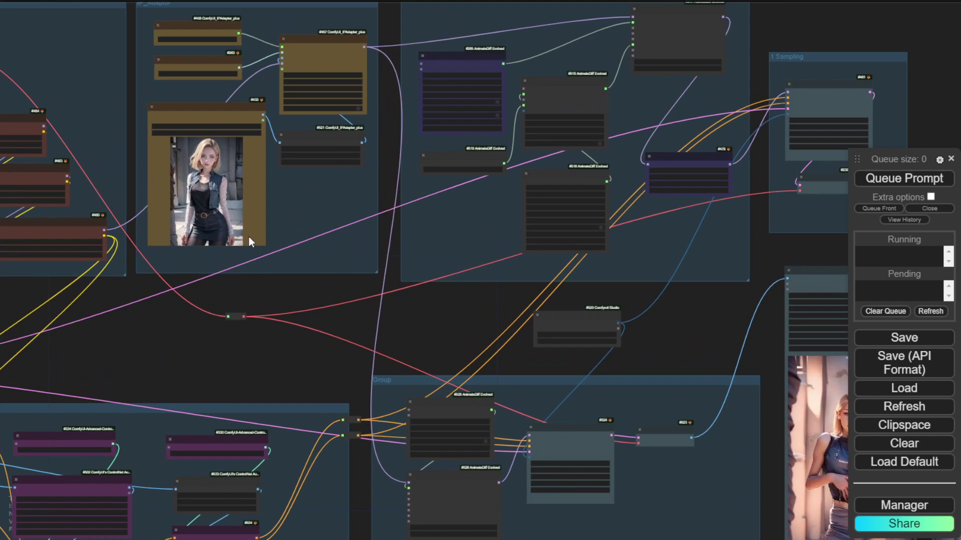
scroll(272, 307, down, 2)
drag(190, 356, 456, 267)
scroll(456, 267, down, 2)
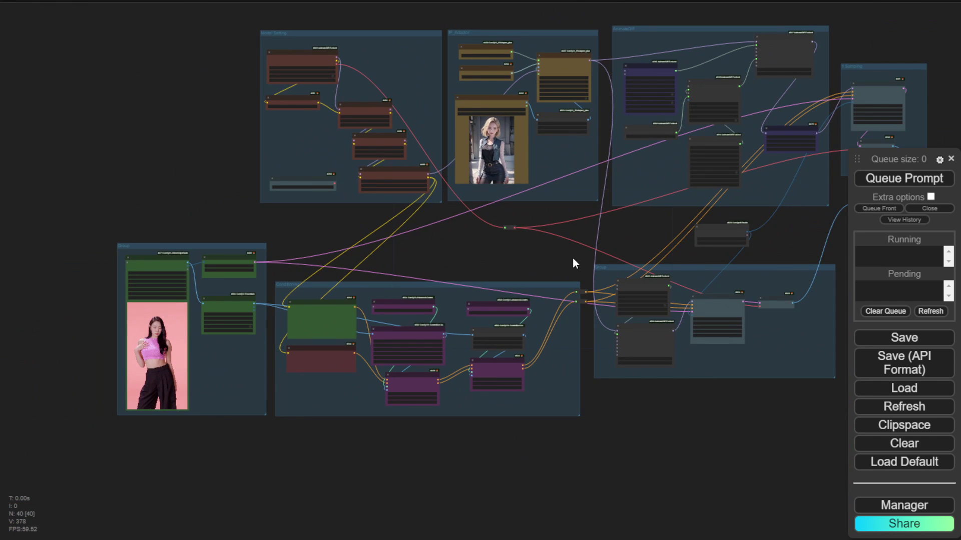
drag(574, 261, 156, 269)
scroll(417, 310, up, 3)
scroll(372, 243, up, 5)
drag(434, 245, 205, 259)
scroll(285, 235, up, 3)
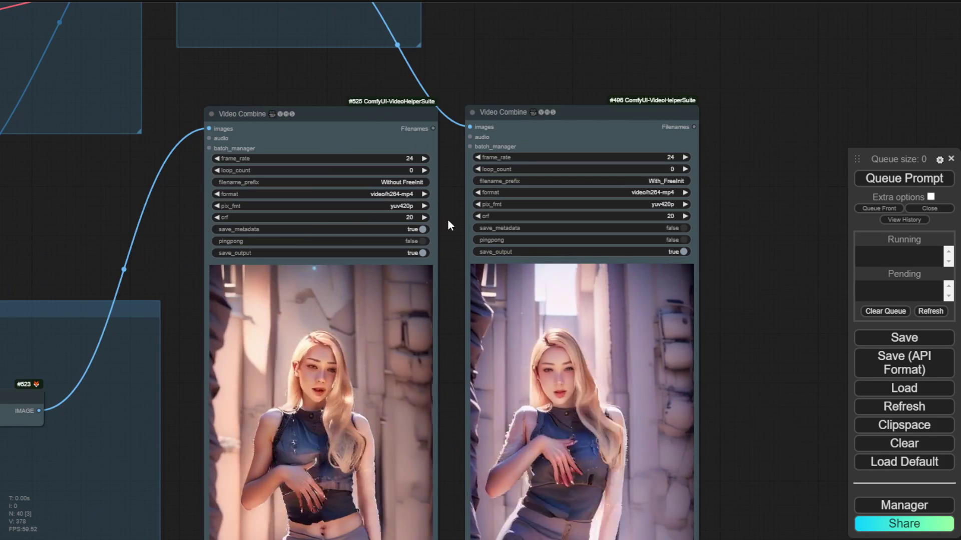
drag(448, 221, 381, 169)
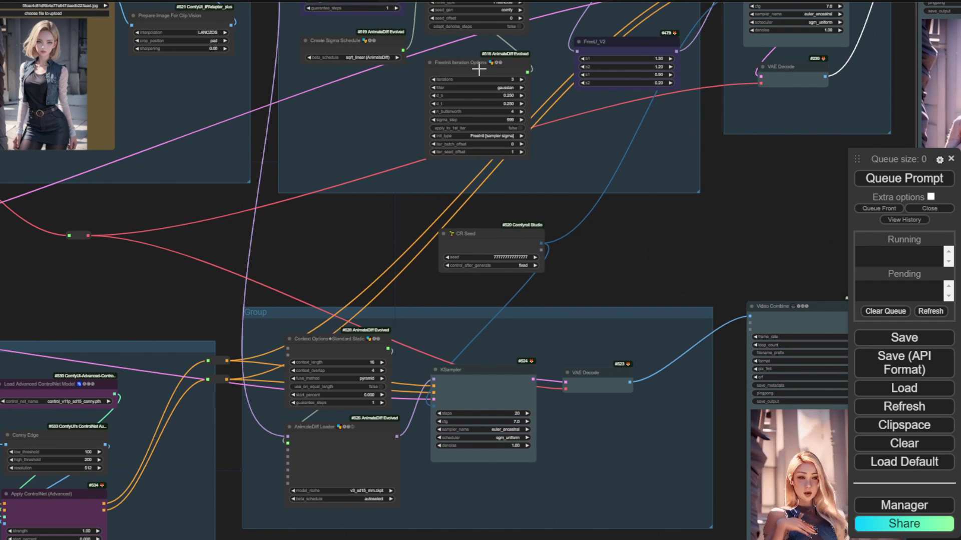
Step: Zoom in on the FreeInit Iteration Options node and back out
scroll(479, 70, up, 6)
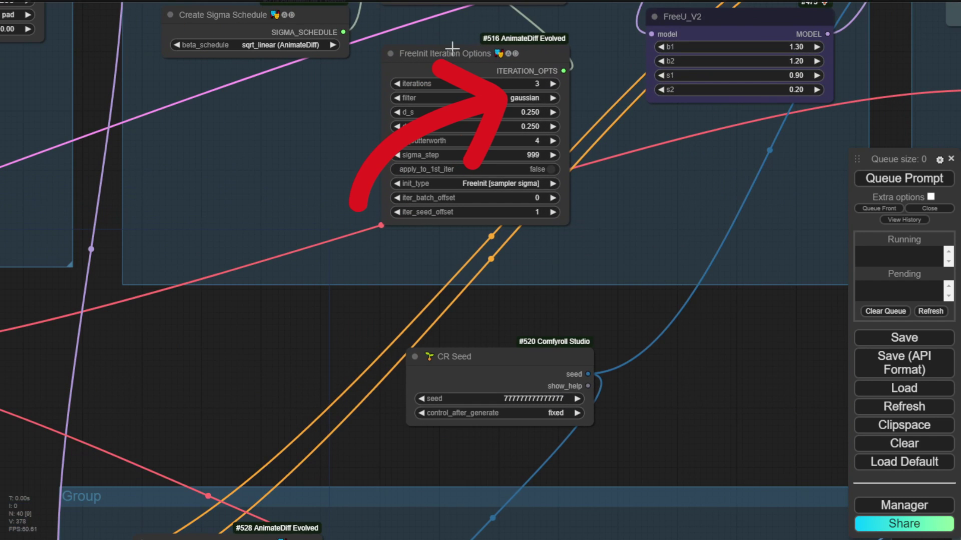
scroll(301, 356, down, 15)
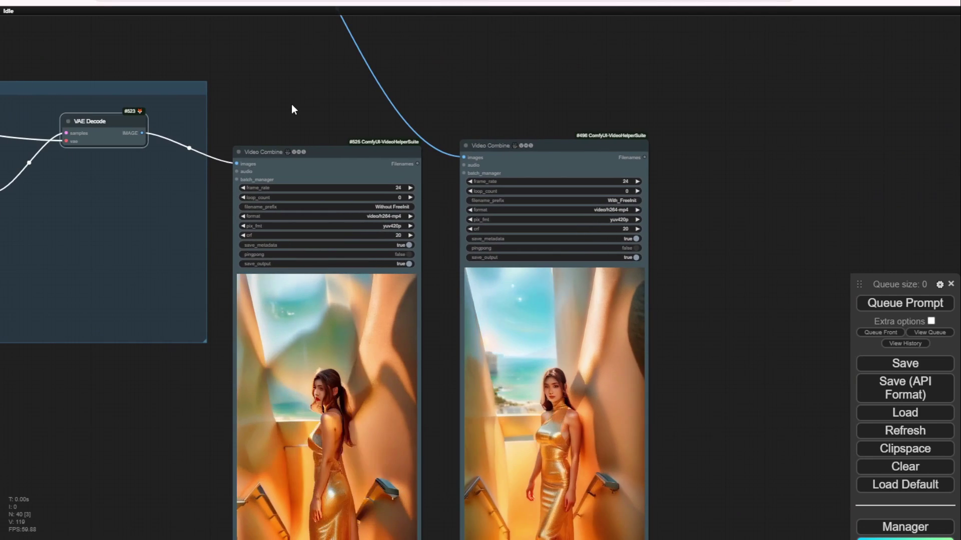
scroll(292, 105, down, 4)
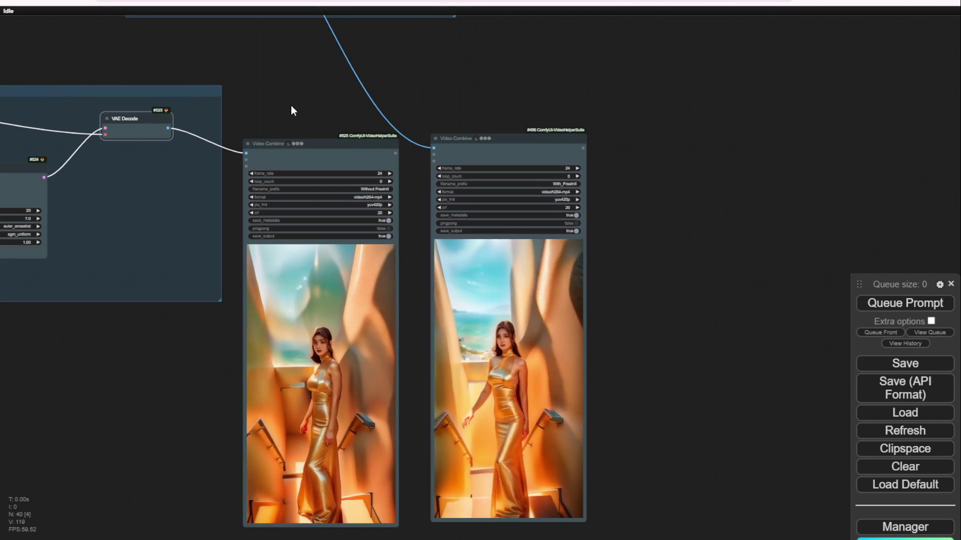
drag(287, 102, 317, 217)
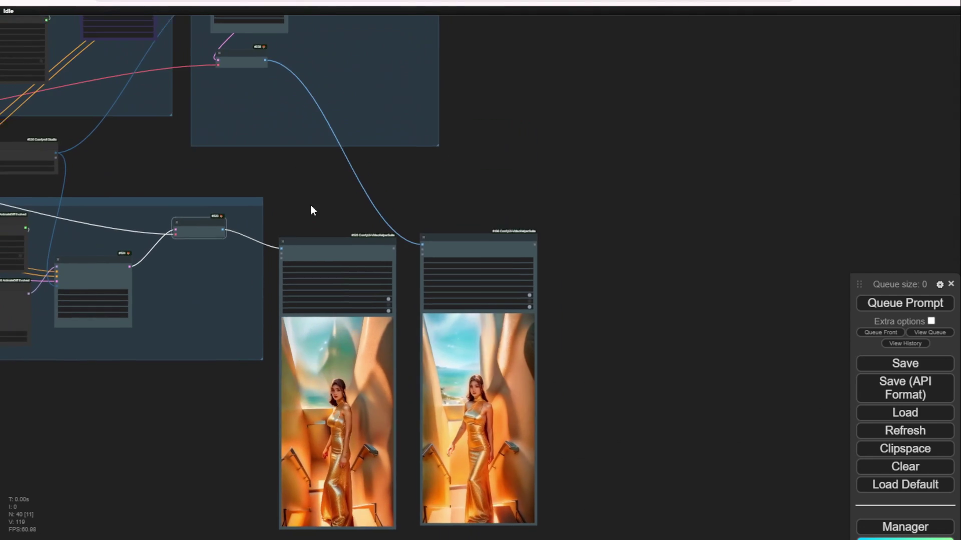
scroll(302, 182, down, 2)
scroll(354, 215, up, 2)
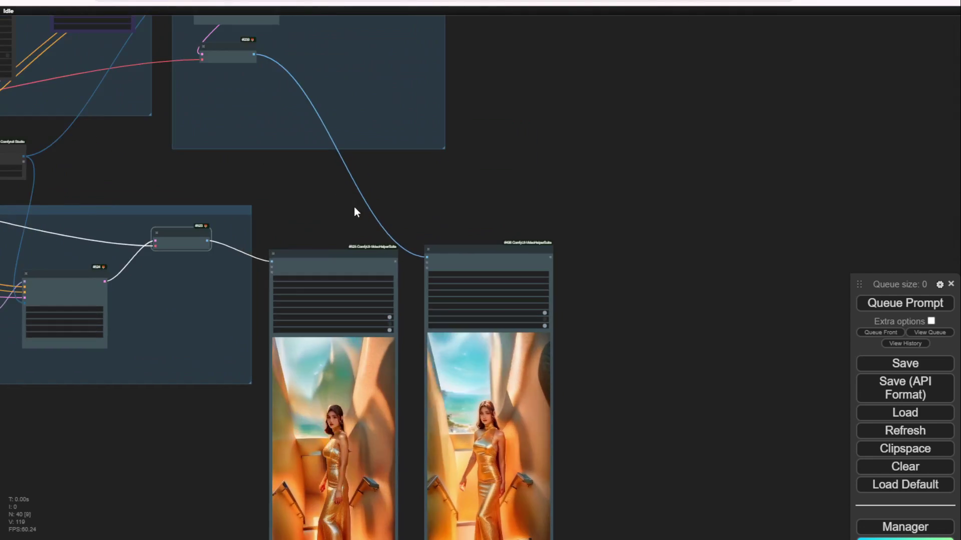
drag(440, 220, 353, 20)
scroll(377, 105, up, 4)
scroll(341, 142, up, 1)
scroll(341, 142, up, 2)
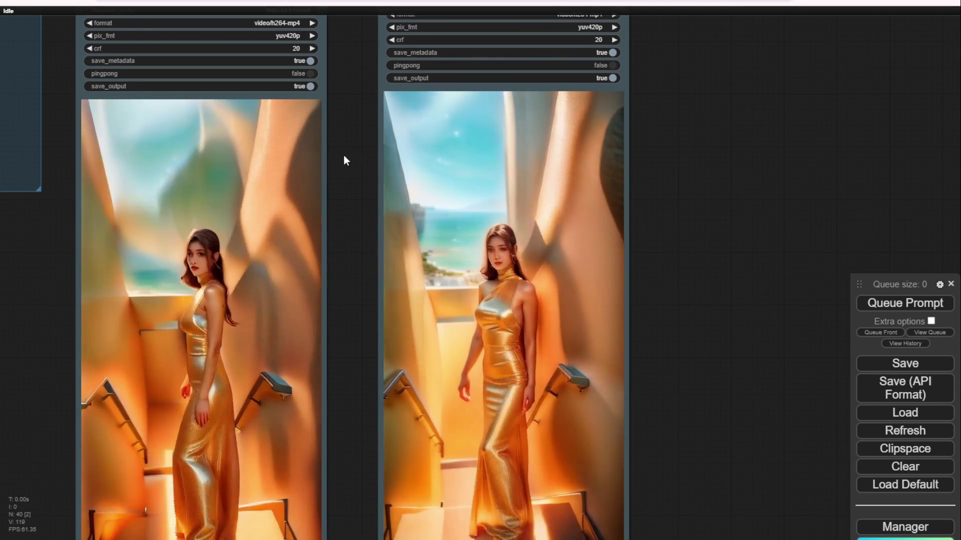
scroll(343, 155, down, 3)
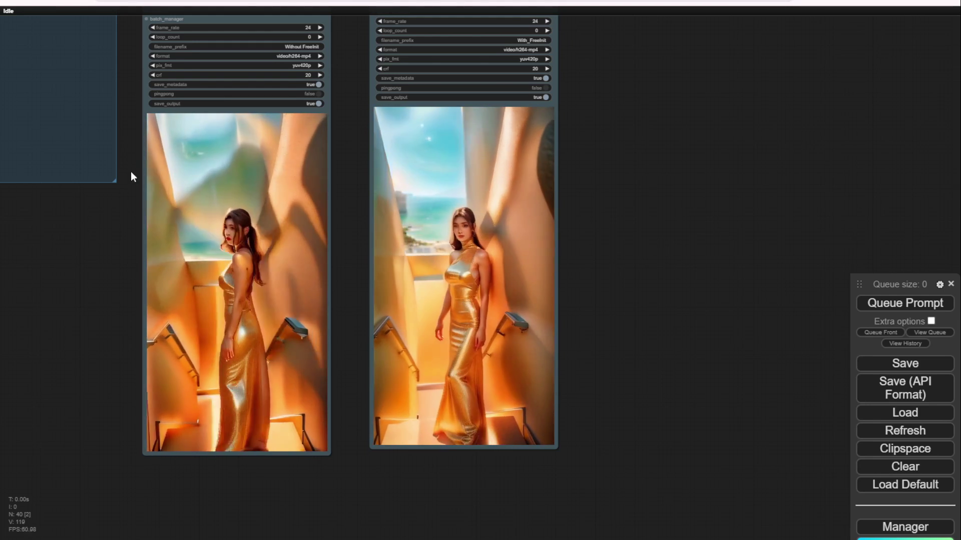
drag(130, 165, 103, 219)
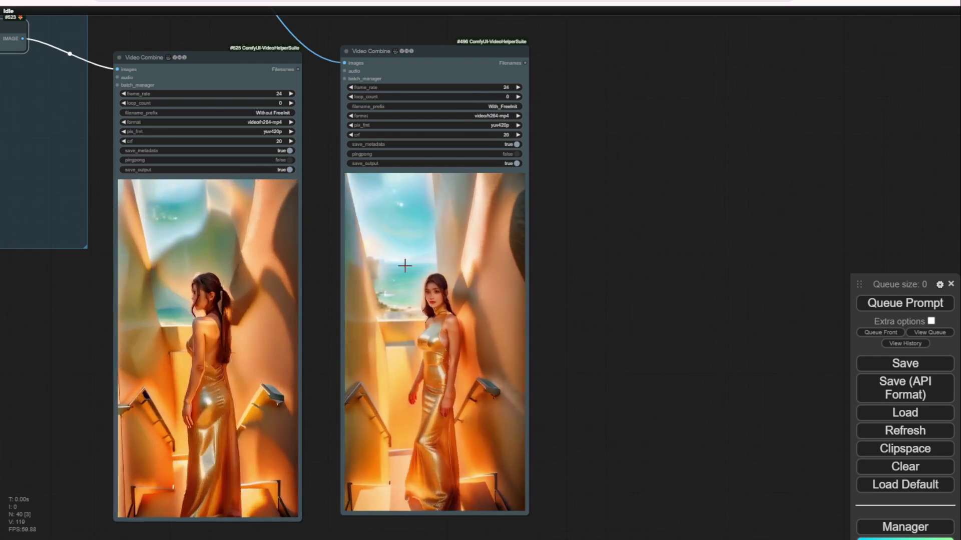
scroll(398, 271, up, 2)
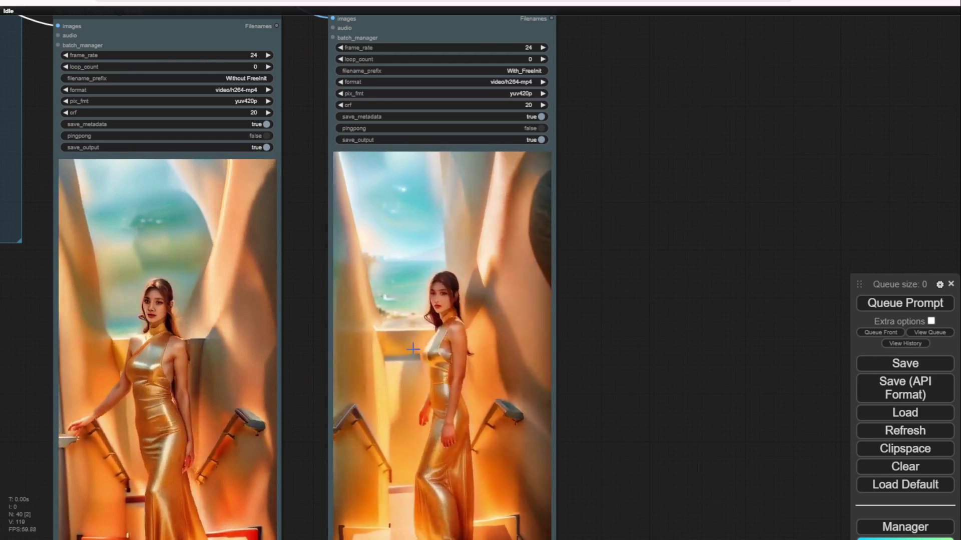
scroll(290, 422, down, 3)
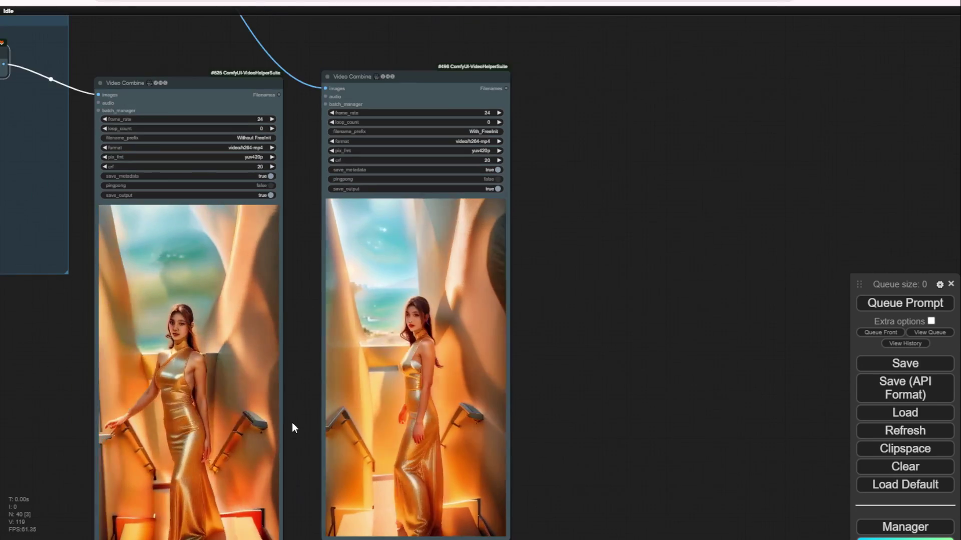
drag(293, 422, 293, 260)
scroll(296, 251, up, 1)
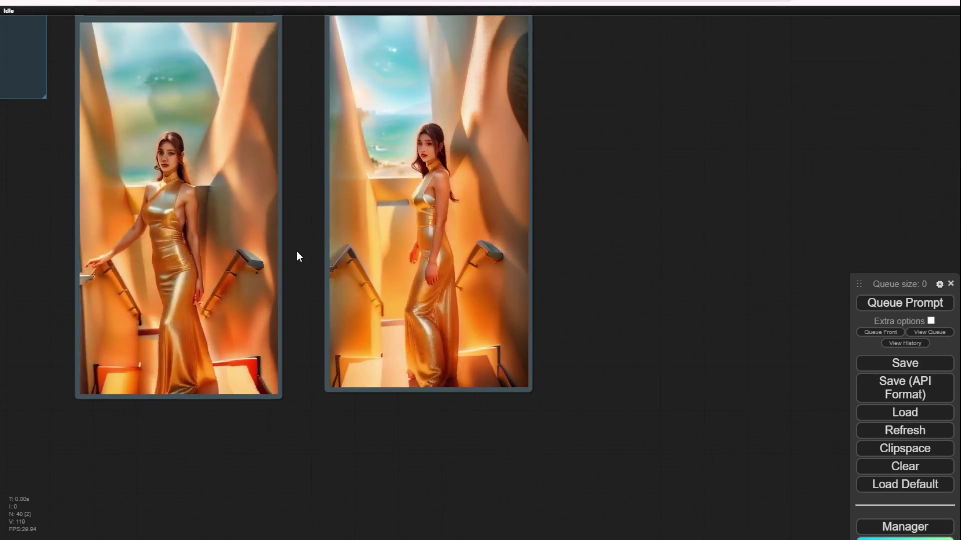